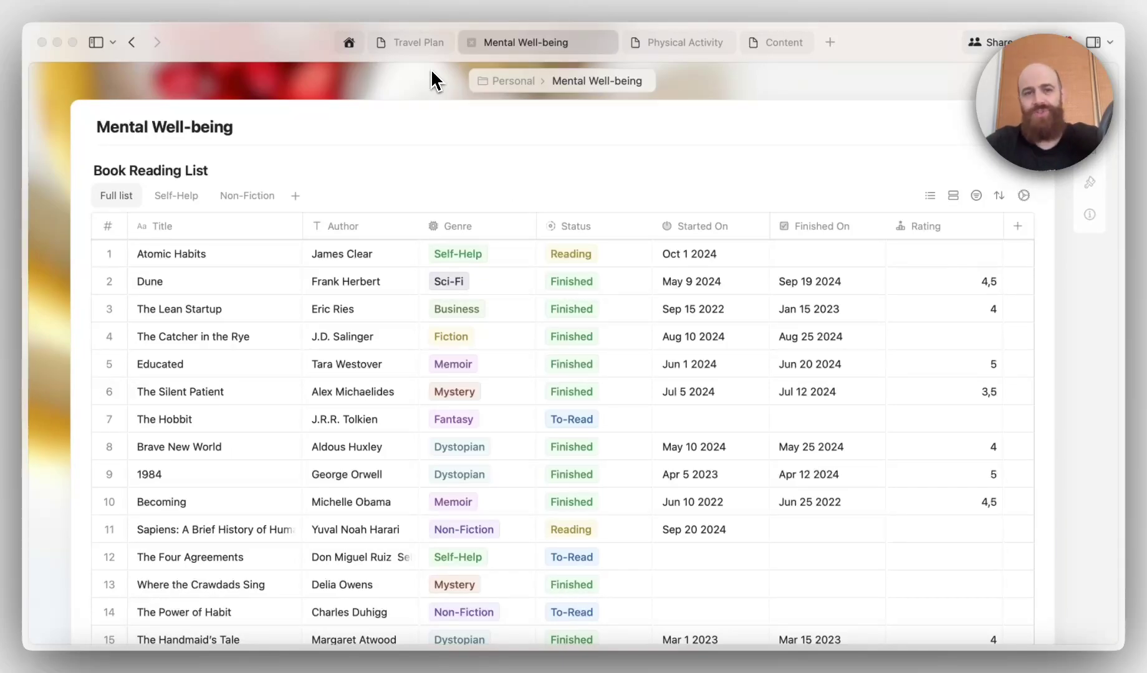
On the Travel Plan page, insert an empty collection table with /coll.
mouse_move(423, 49)
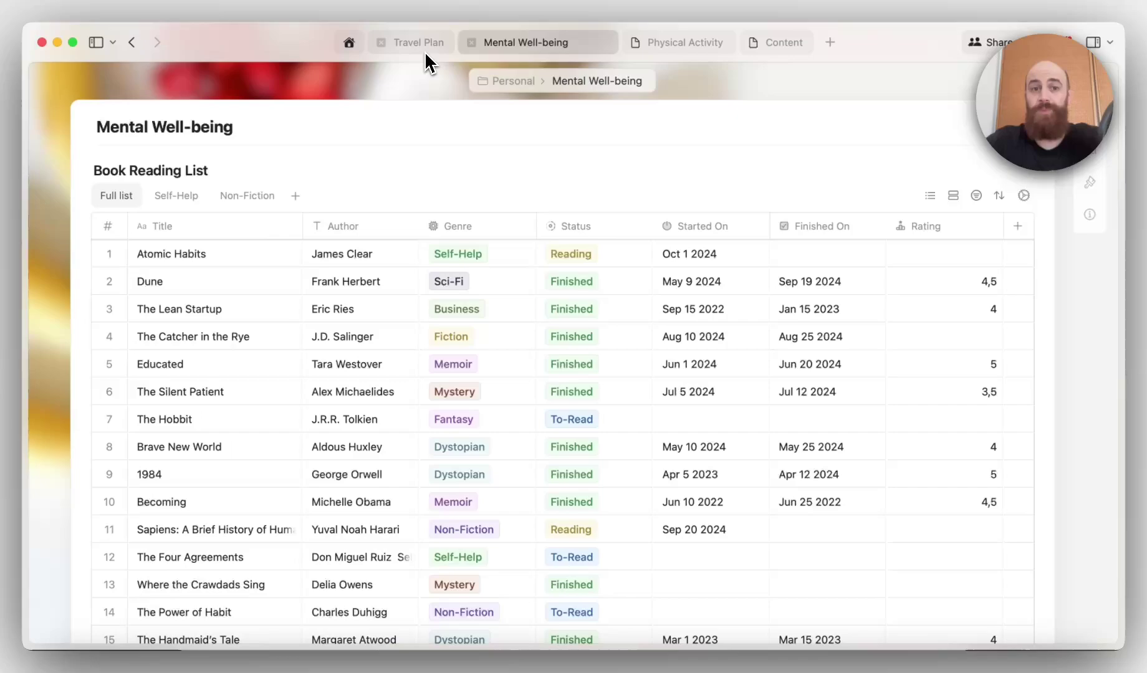
click(421, 46)
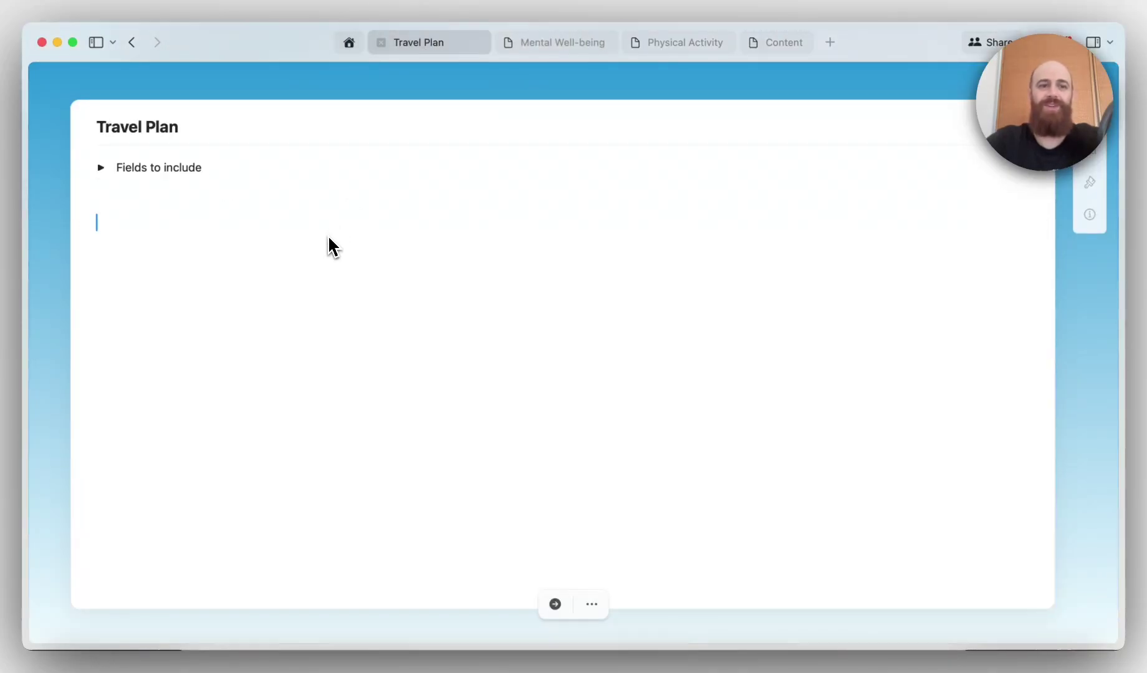
text(/)
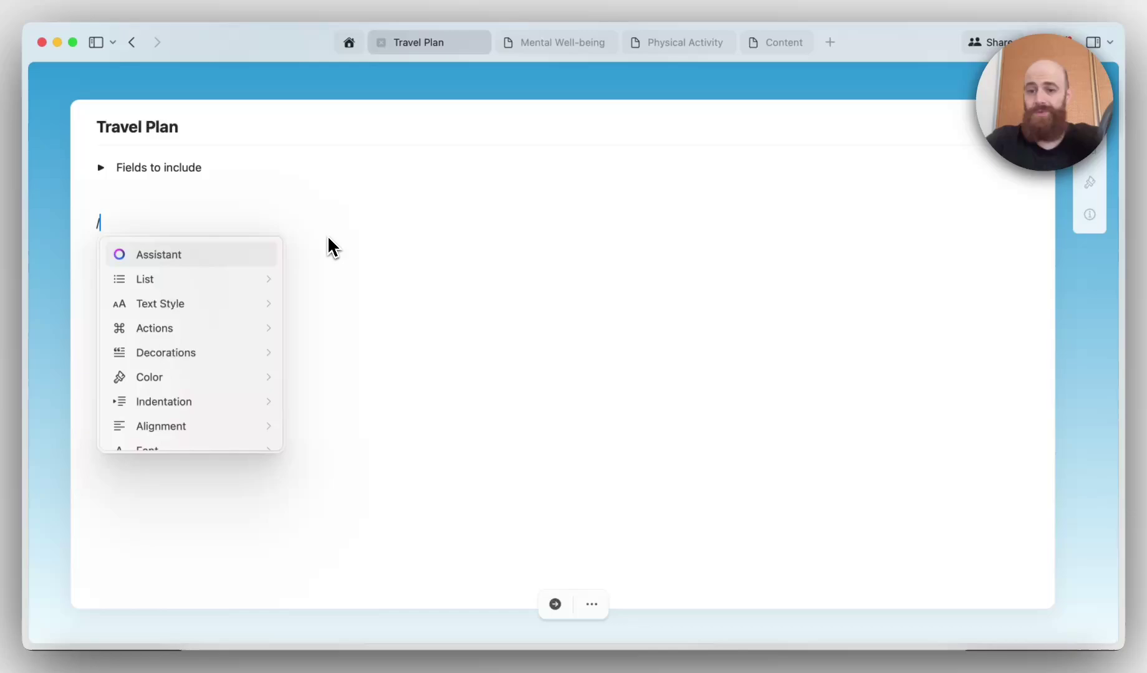
text(coll)
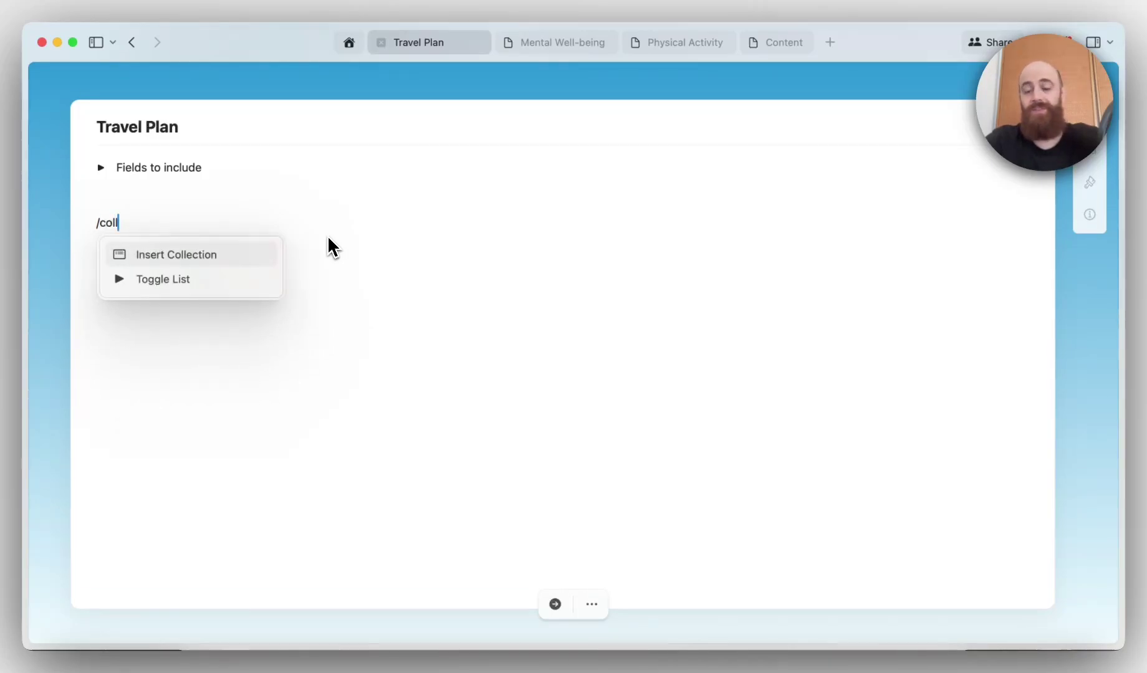
key(Return)
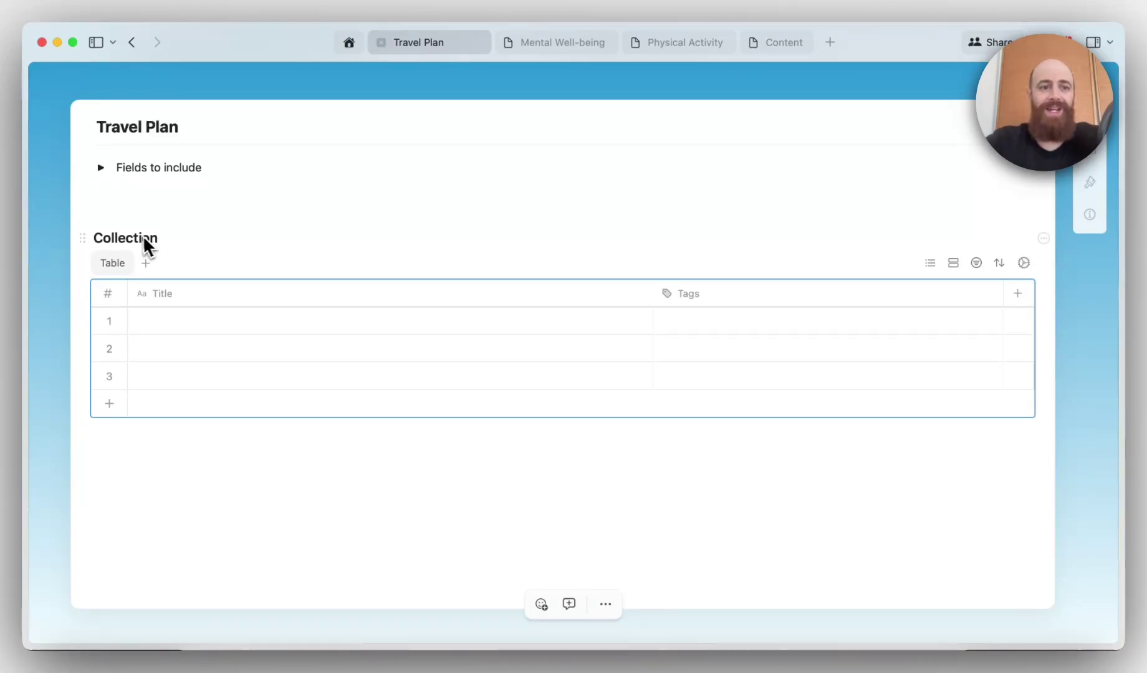
Rename the new collection to 'Travel plan'.
click(170, 238)
double_click(158, 303)
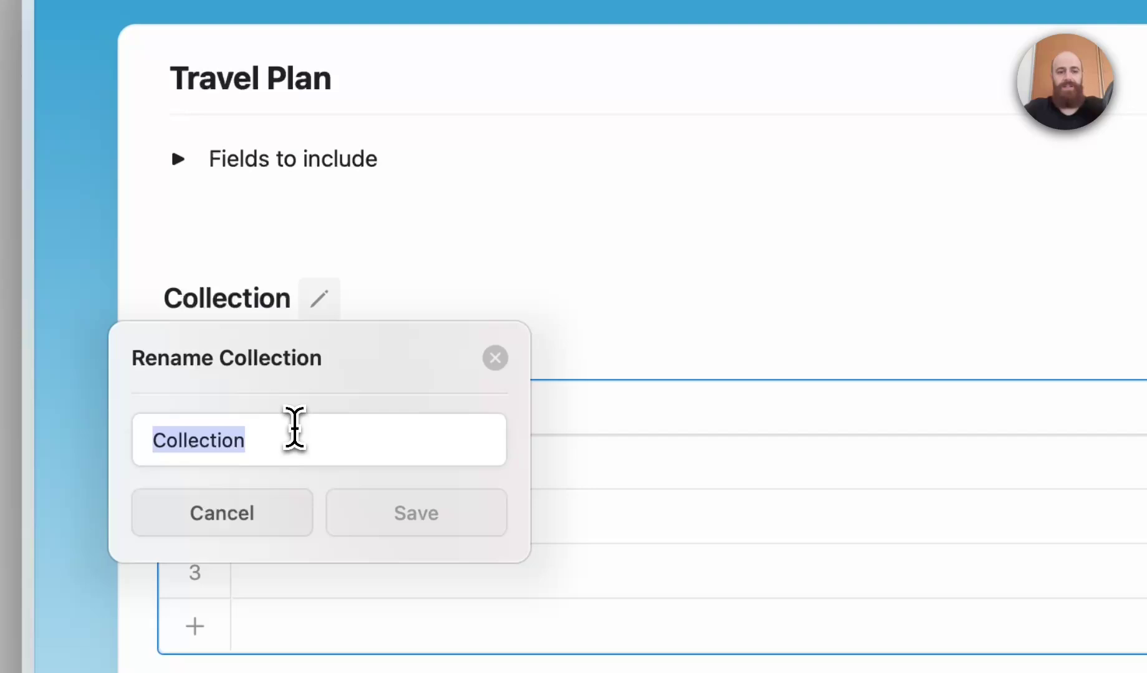
text(Travel plan)
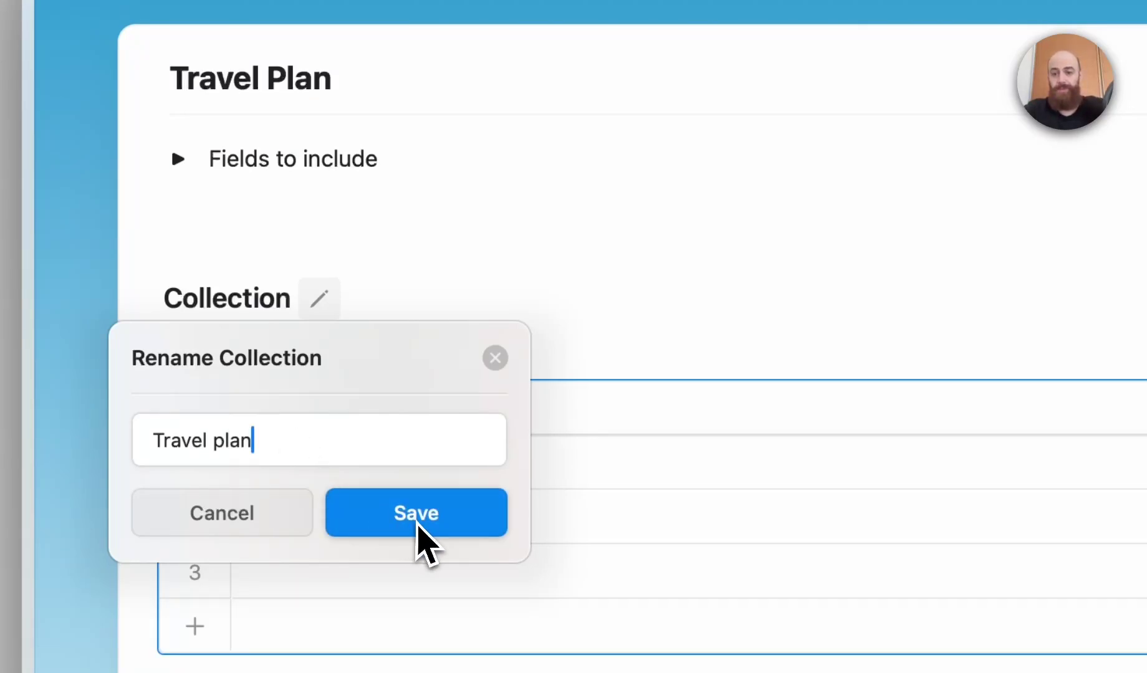
click(417, 527)
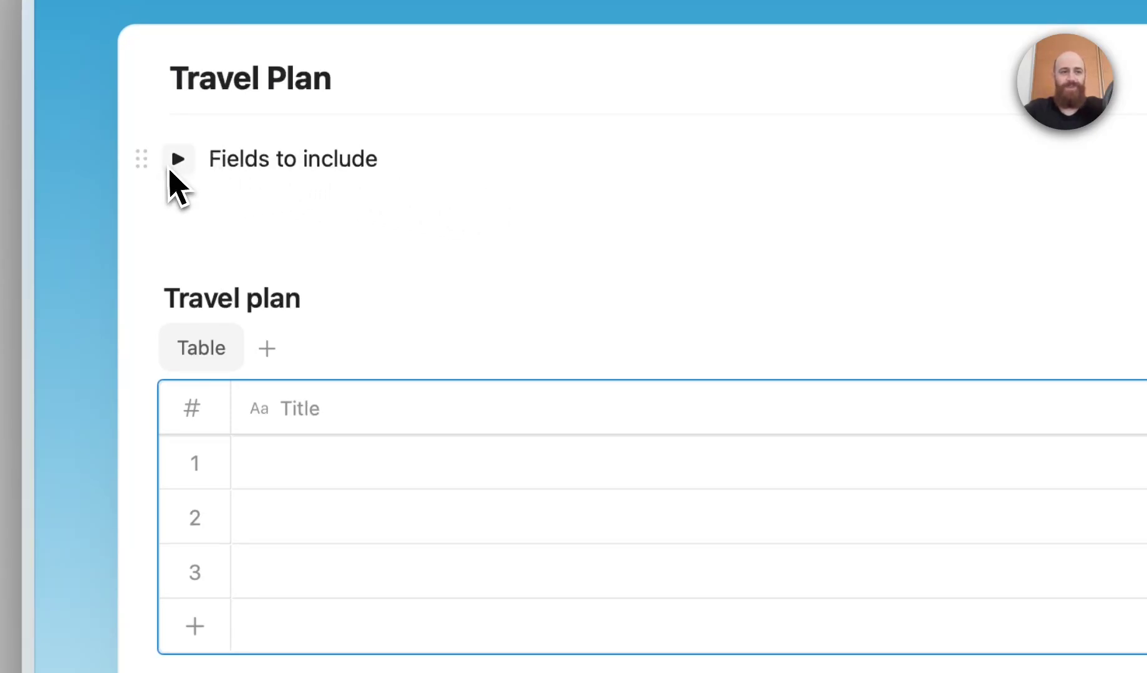
Expand the Fields to include list to see the field names.
click(177, 160)
scroll(282, 296, down, 10)
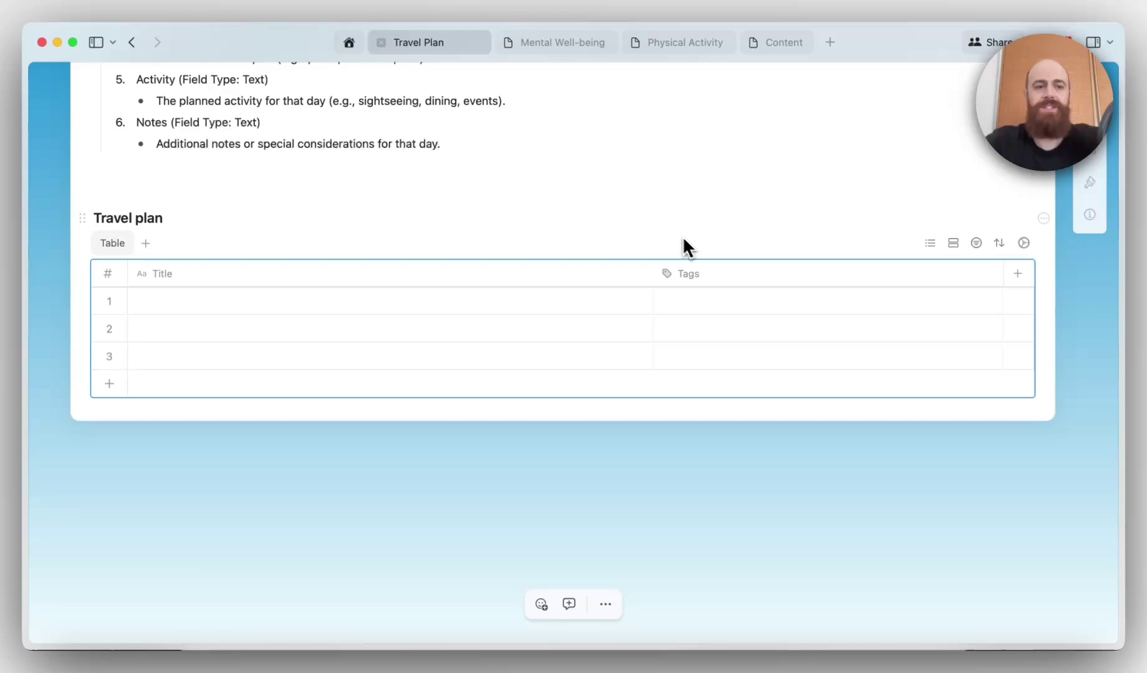
scroll(639, 200, up, 5)
scroll(638, 203, down, 4)
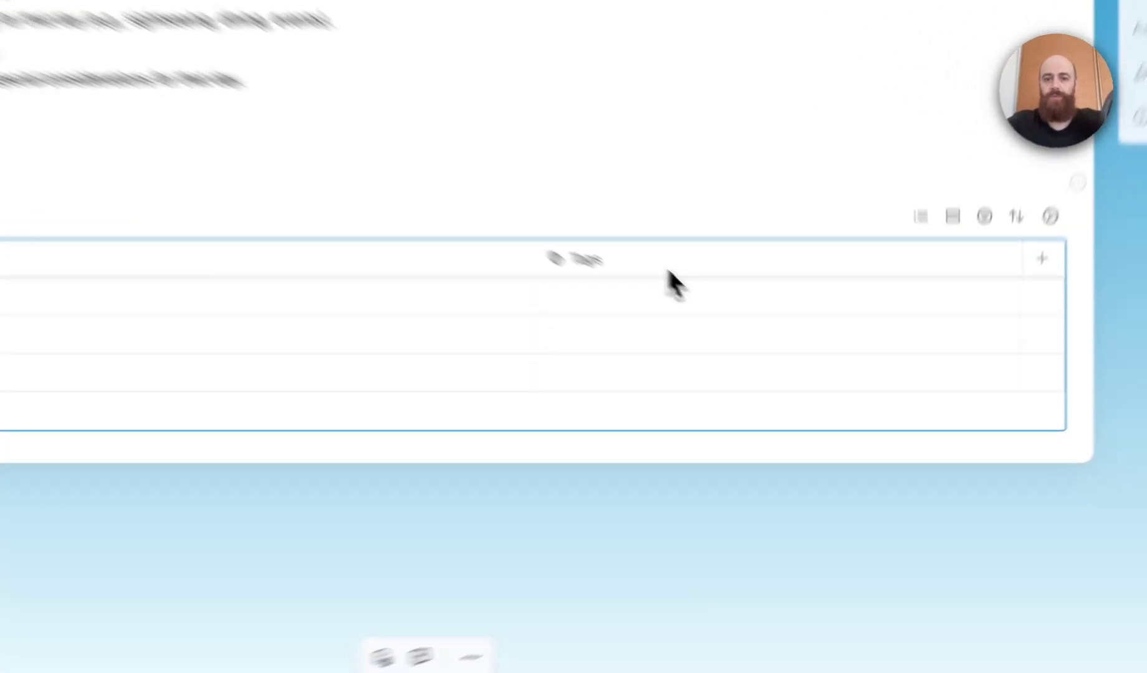
Rename the Tags column to Destinations and make it a Text field.
click(673, 273)
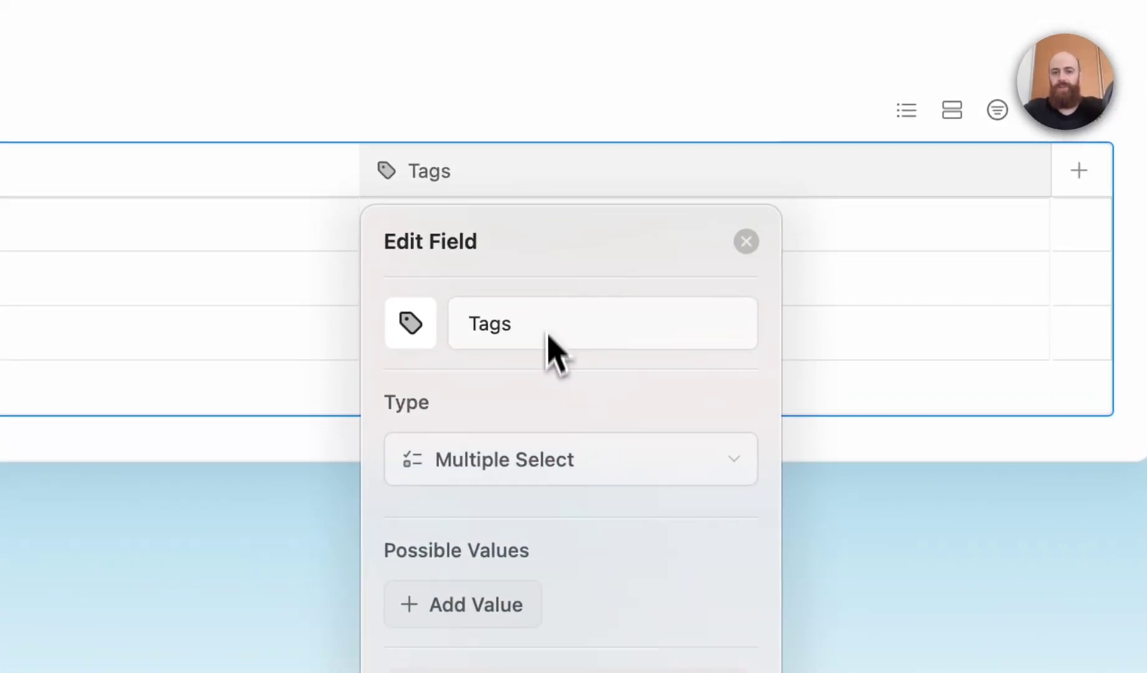
double_click(656, 373)
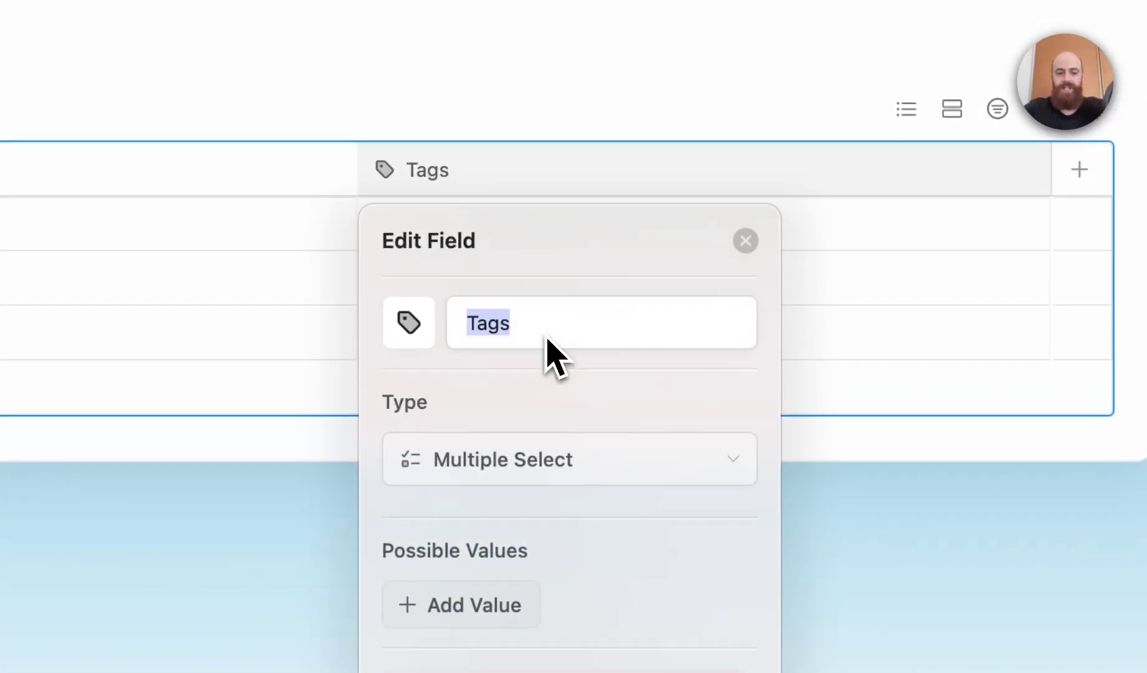
text(Destinations)
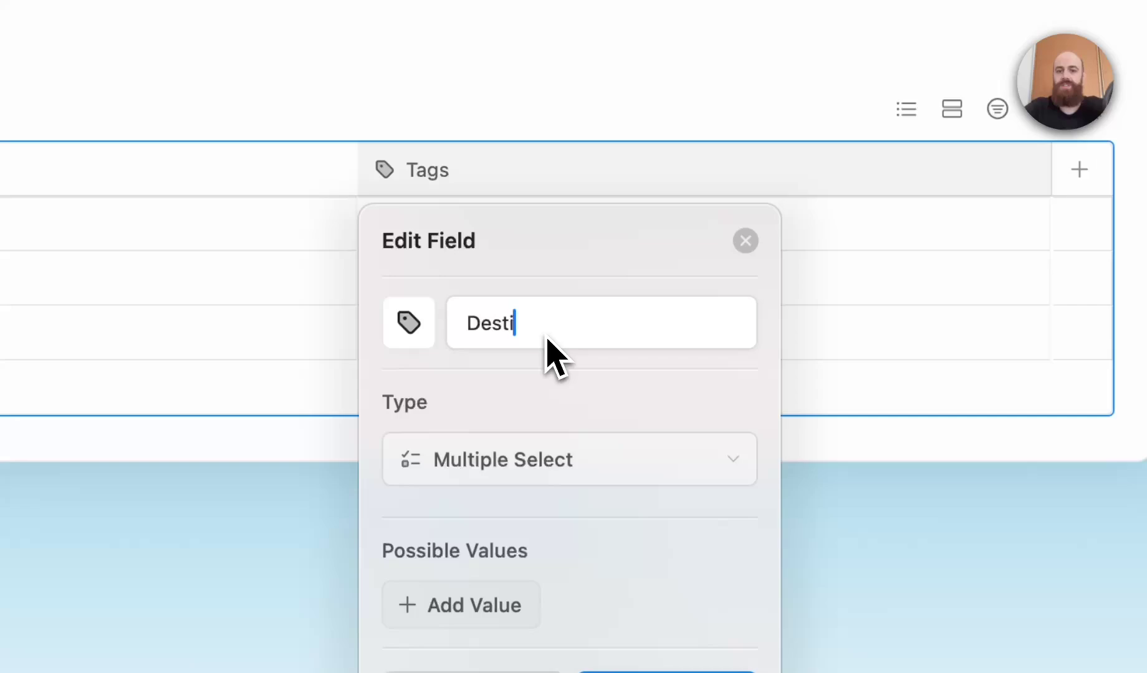
click(616, 481)
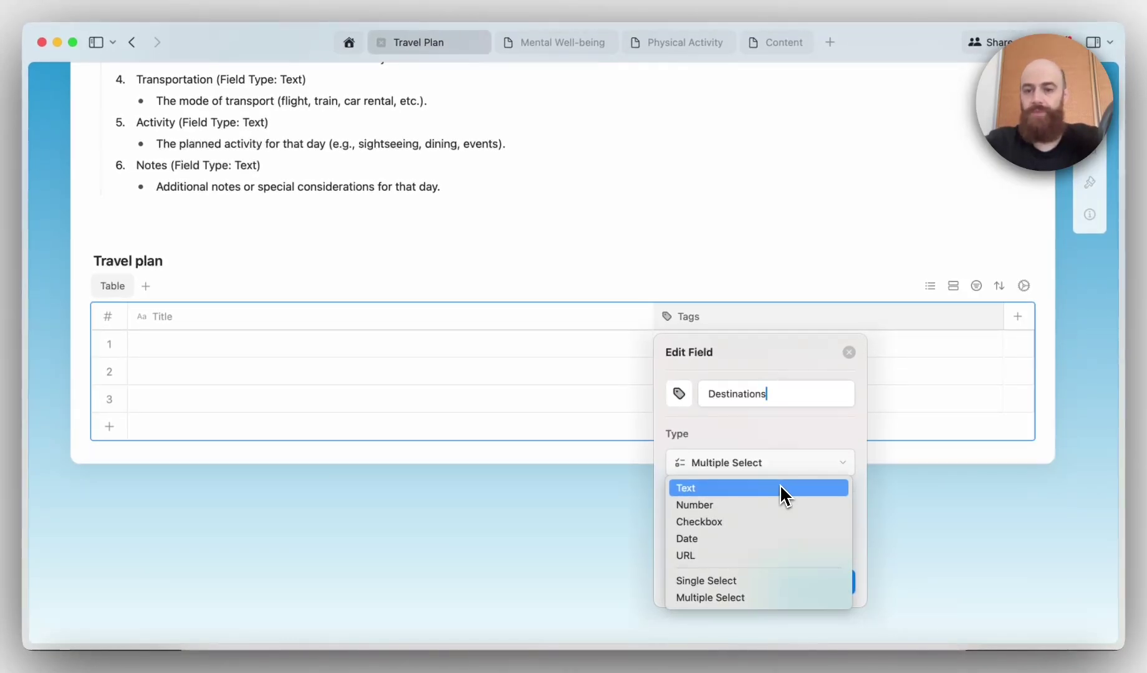
click(780, 486)
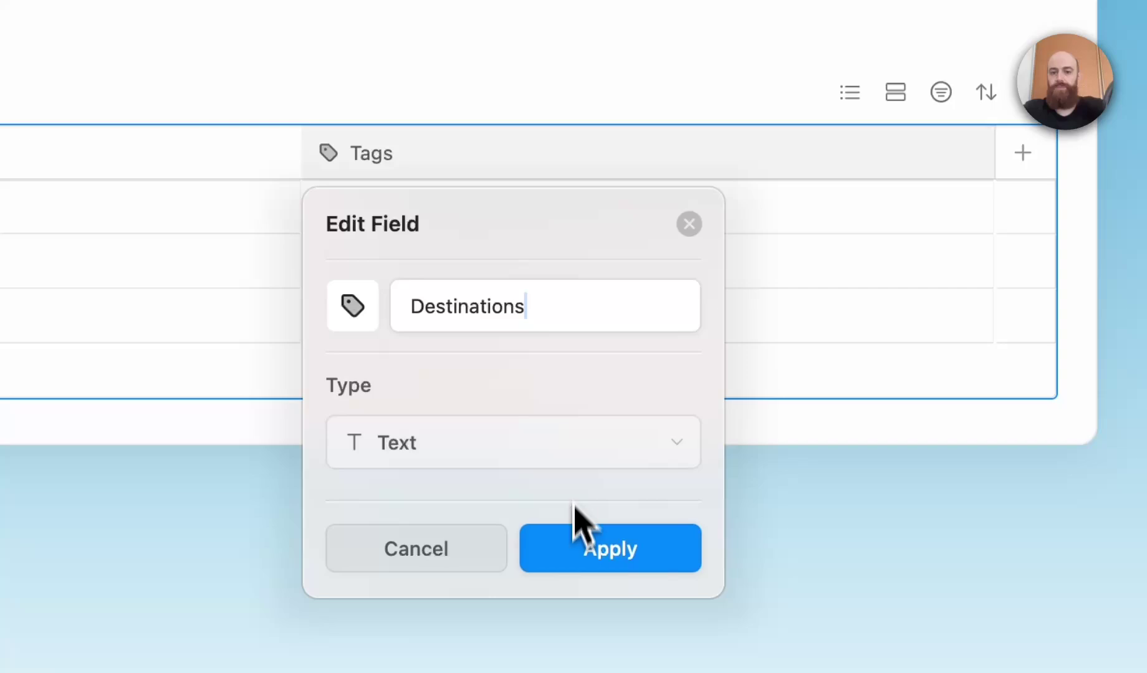
click(673, 566)
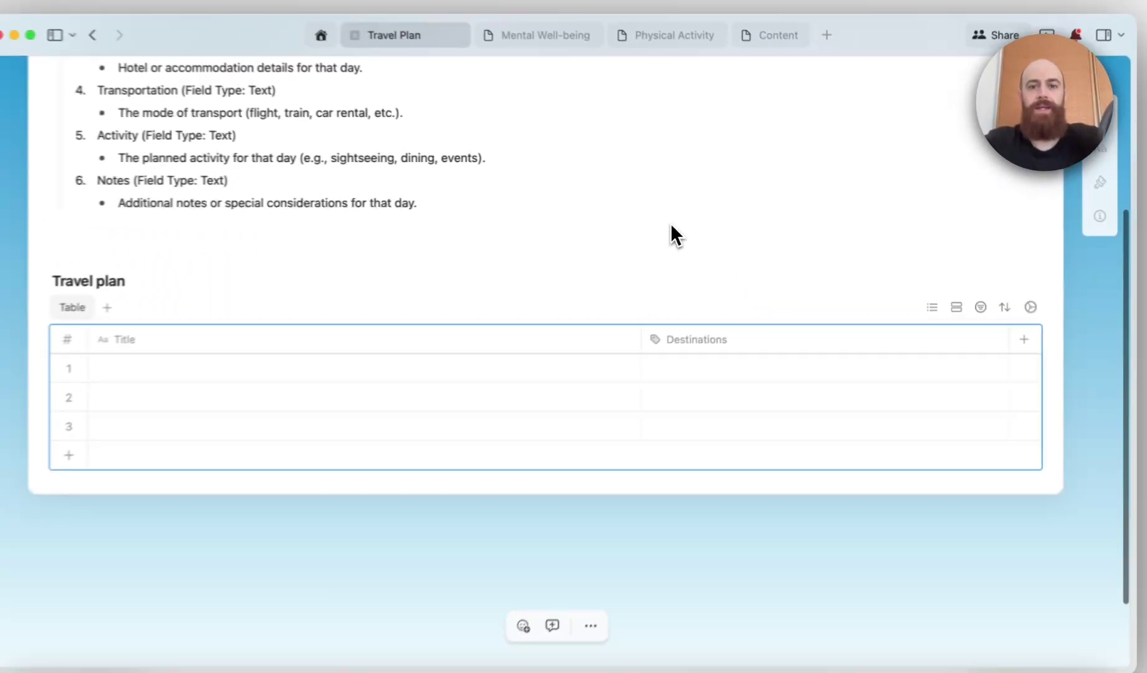
Copy the word Accommodation from the Fields to include list.
scroll(670, 224, up, 5)
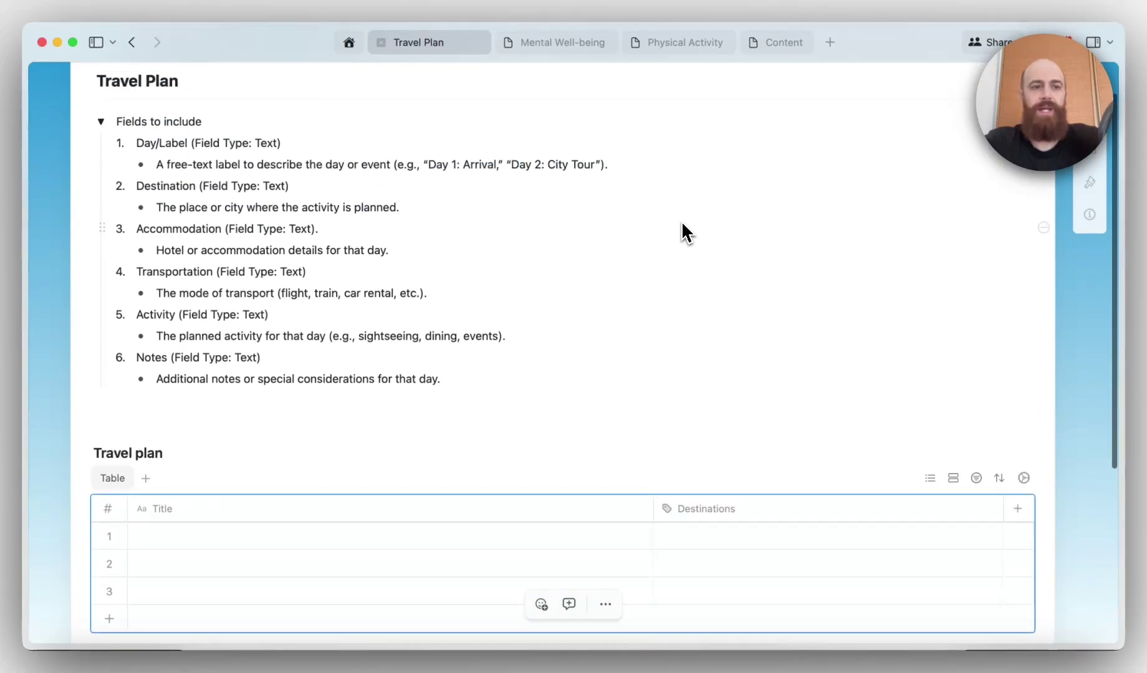
scroll(681, 221, down, 4)
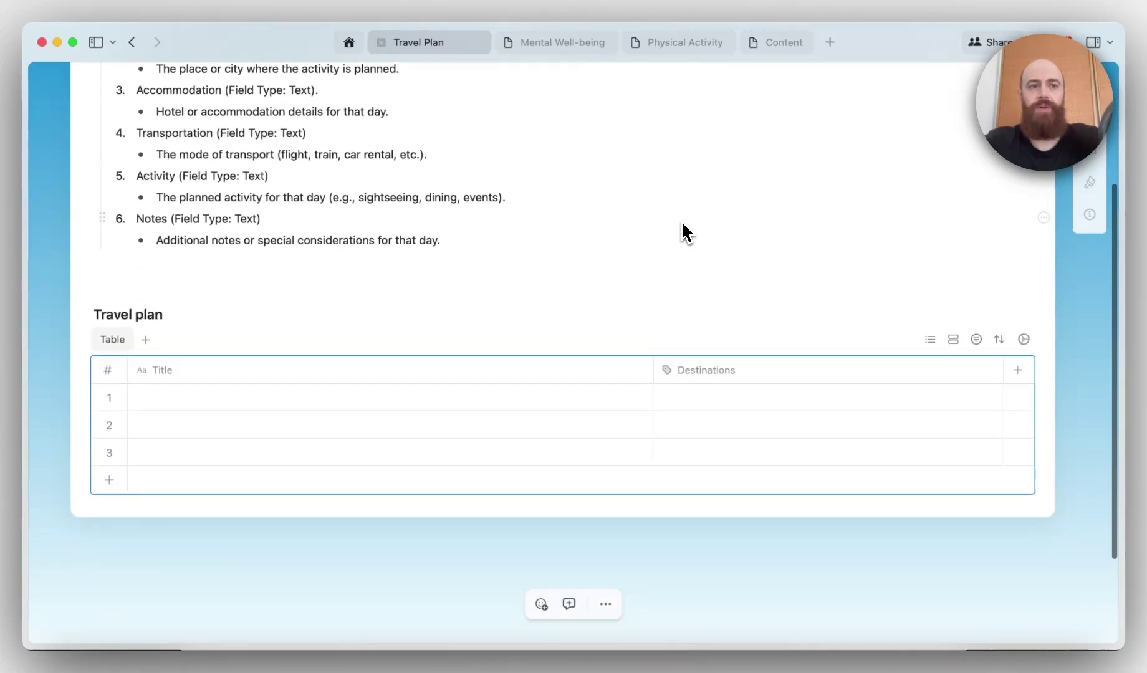
scroll(178, 95, up, 2)
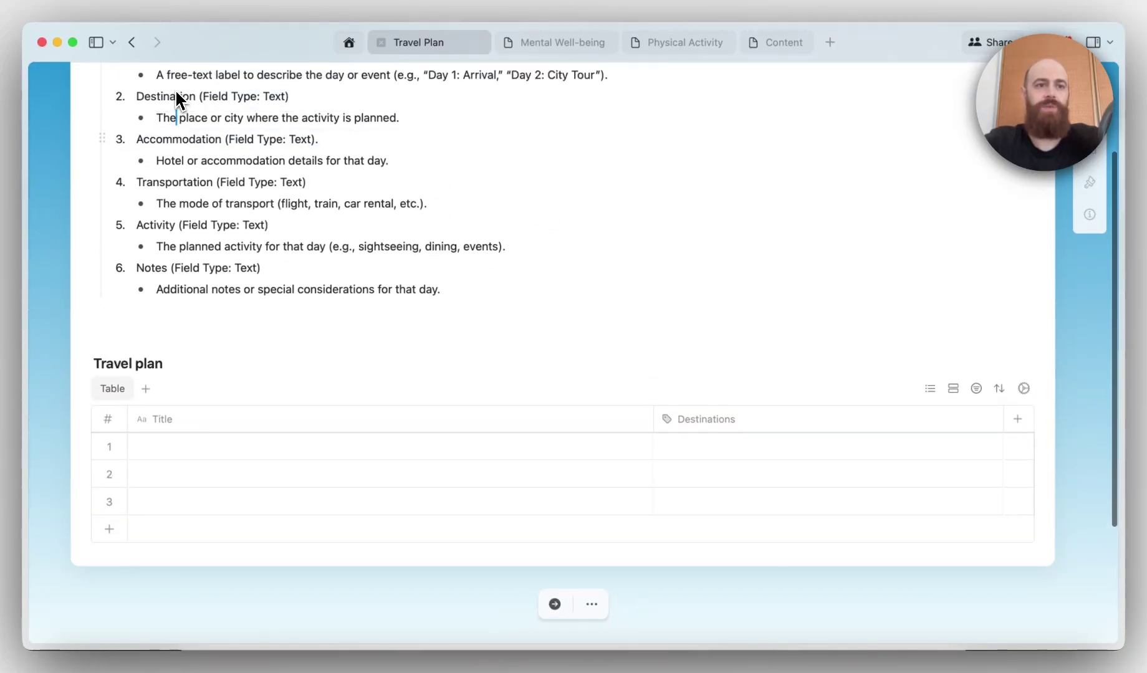
double_click(174, 140)
key(super+c)
click(773, 286)
Add an Accommodation Text column to the table after Destinations.
scroll(795, 337, down, 3)
scroll(1016, 312, down, 2)
click(1018, 264)
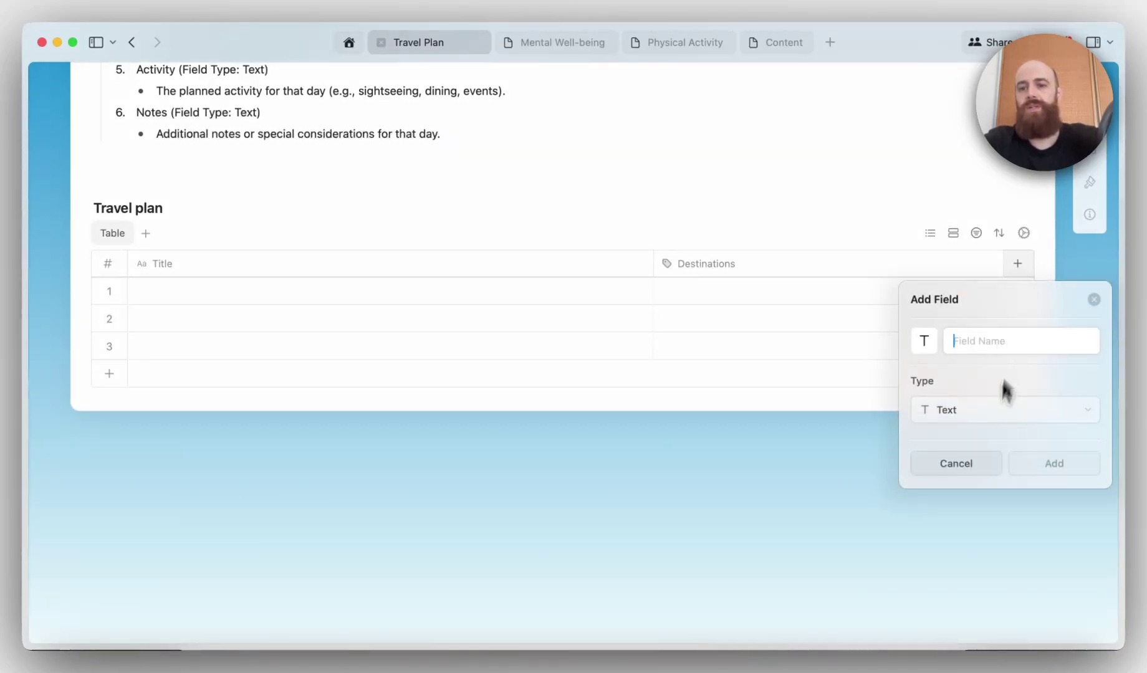
key(super+v)
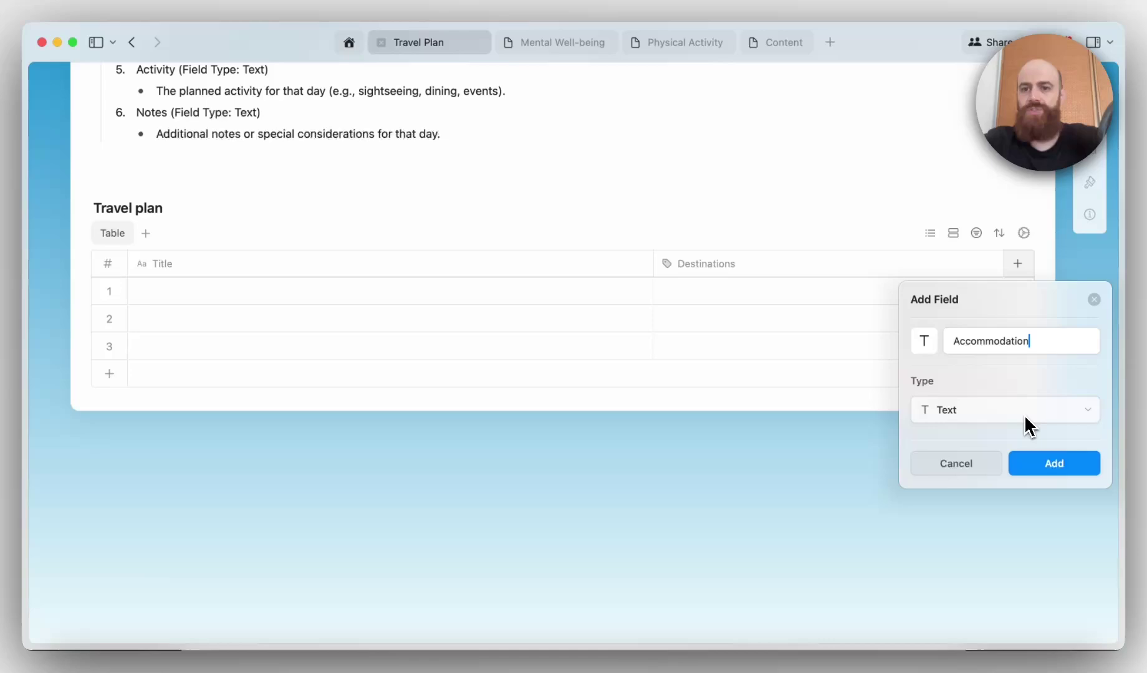
click(1055, 465)
scroll(492, 249, up, 5)
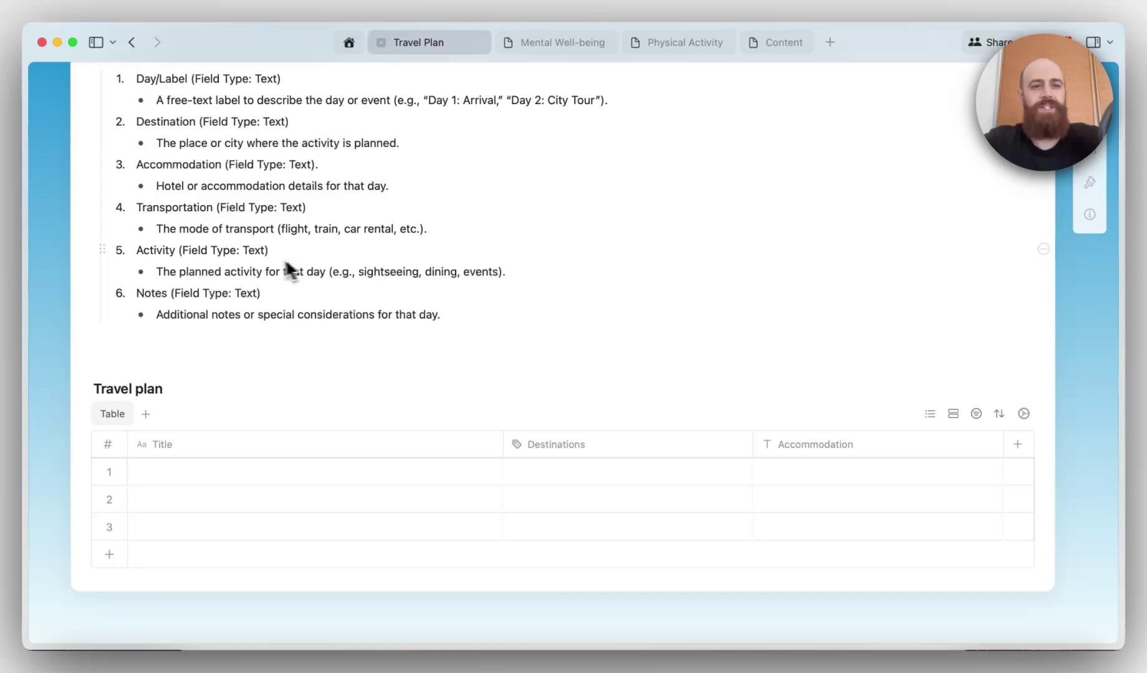
Start a new field named Transportation with the Multiple Select type.
click(165, 208)
double_click(166, 208)
key(super+c)
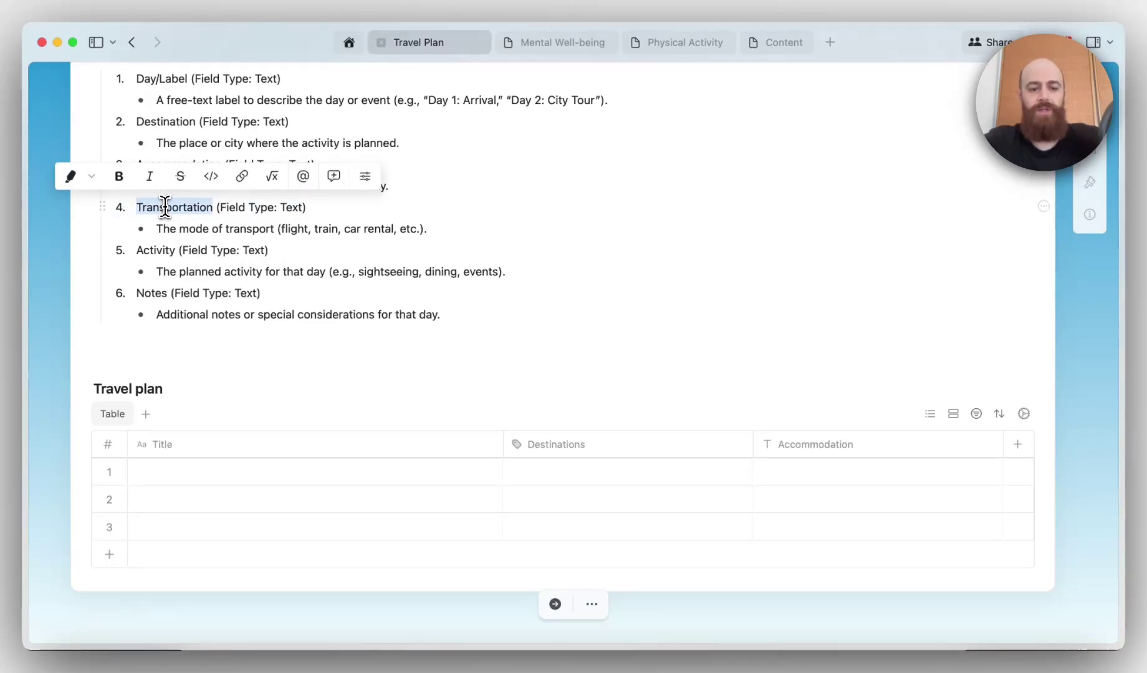
click(851, 357)
click(1017, 445)
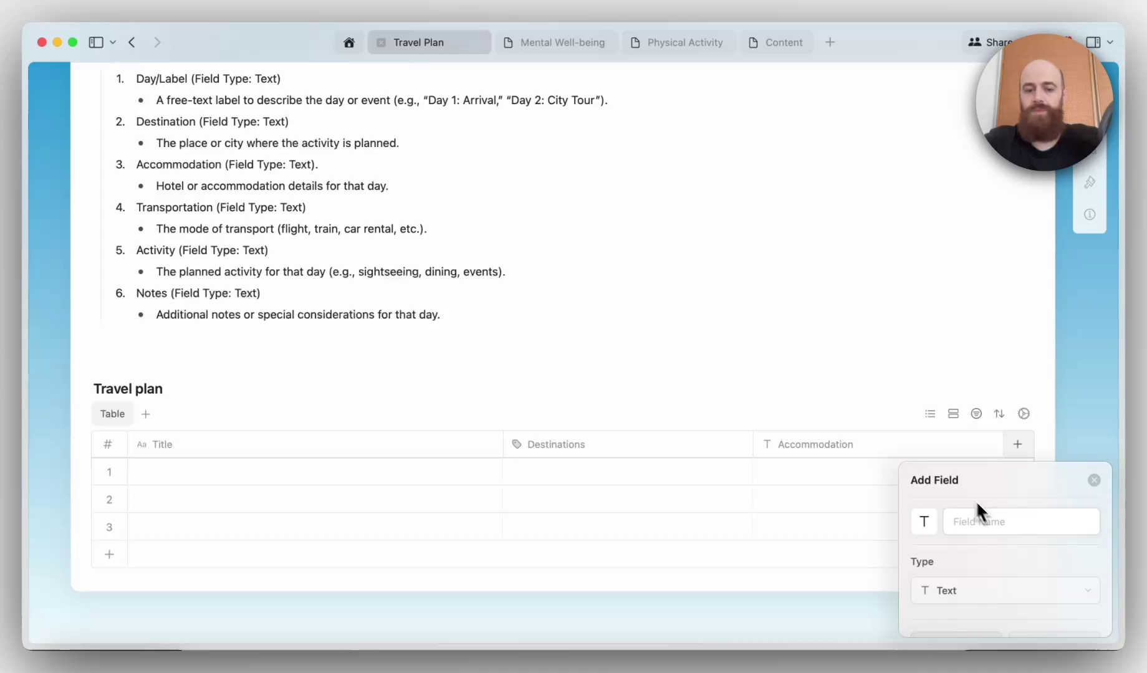
key(super+v)
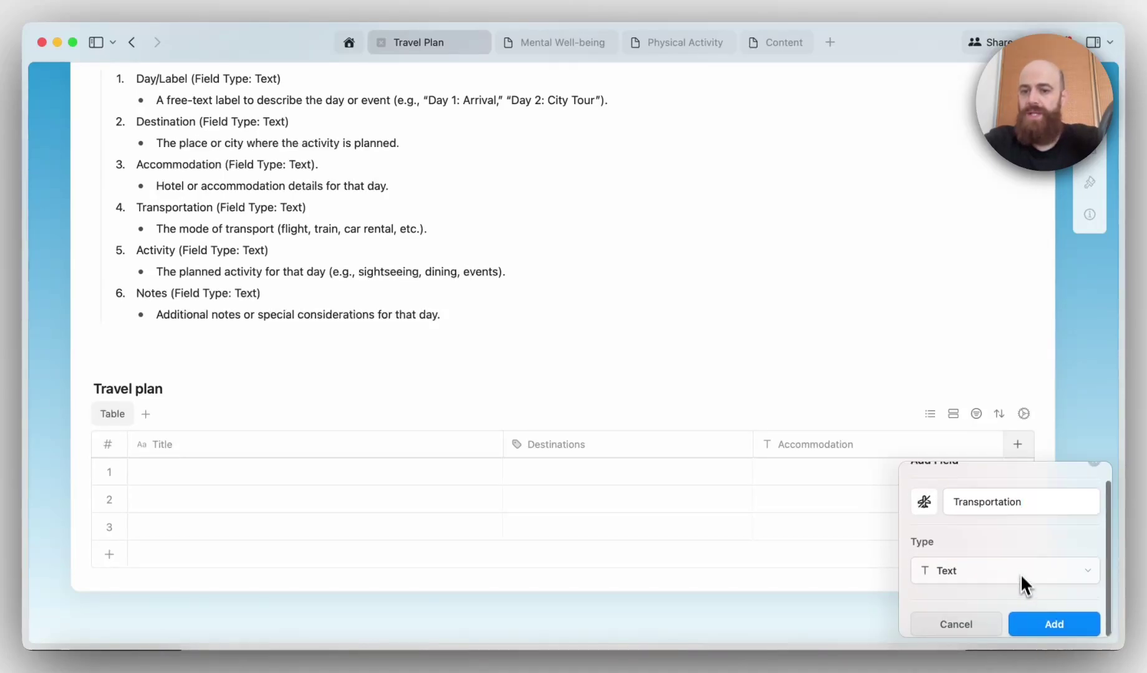
click(1020, 573)
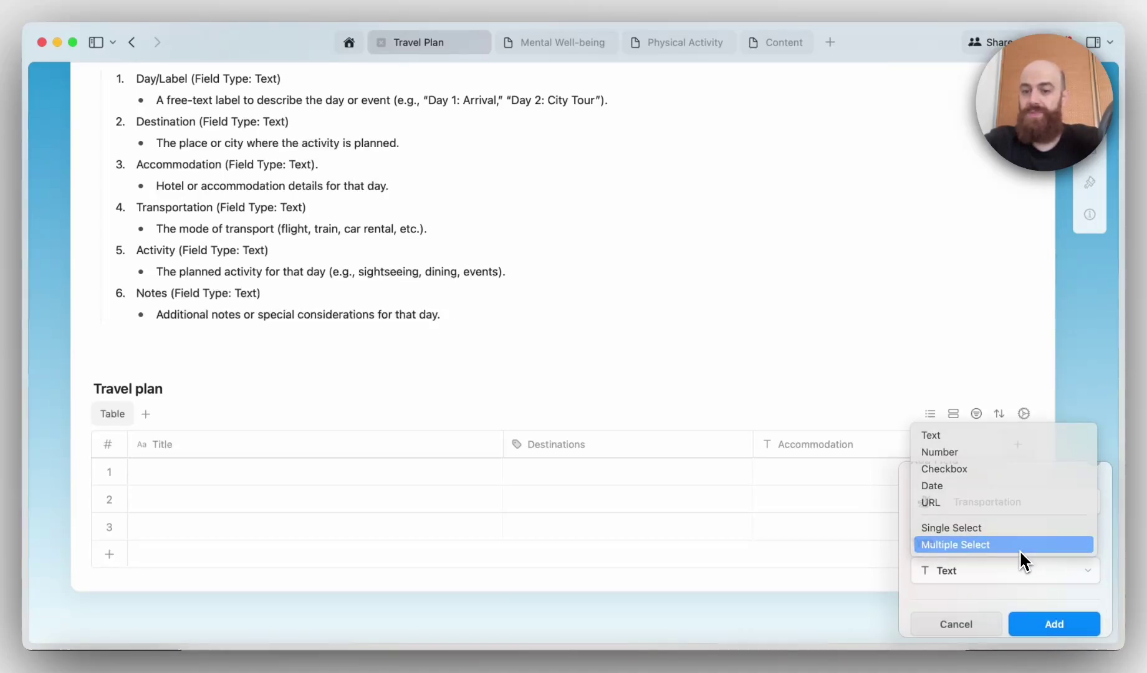
click(1019, 551)
Add Car as a Transportation option.
scroll(1022, 579, down, 2)
scroll(1022, 580, down, 1)
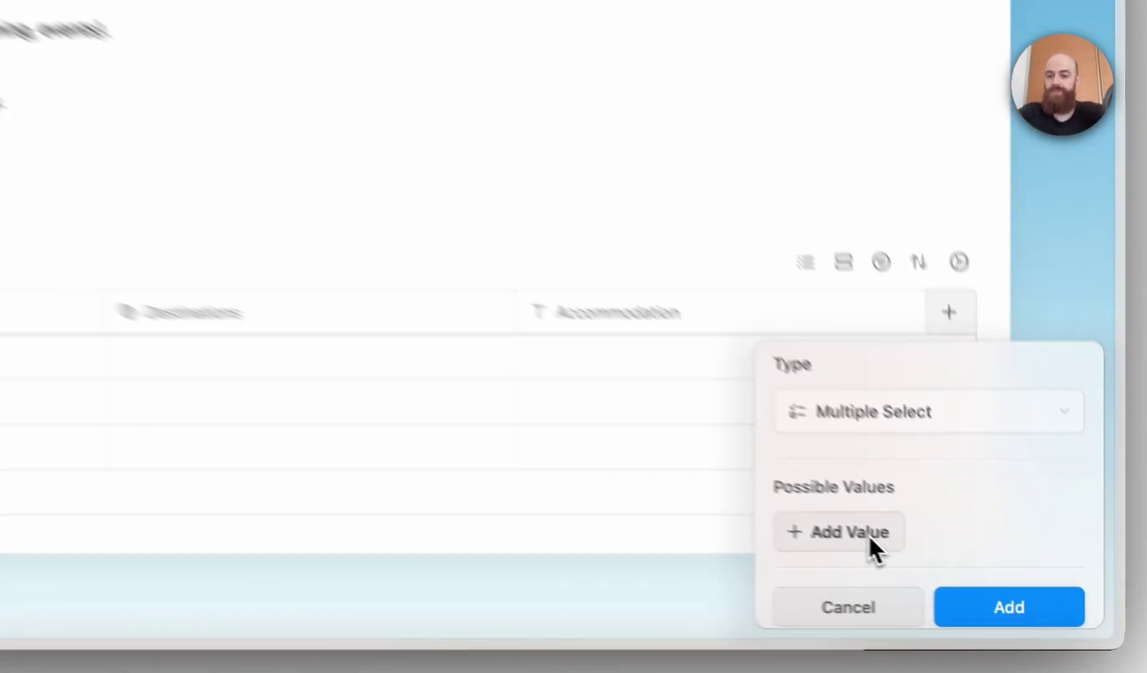
click(966, 581)
text(Car)
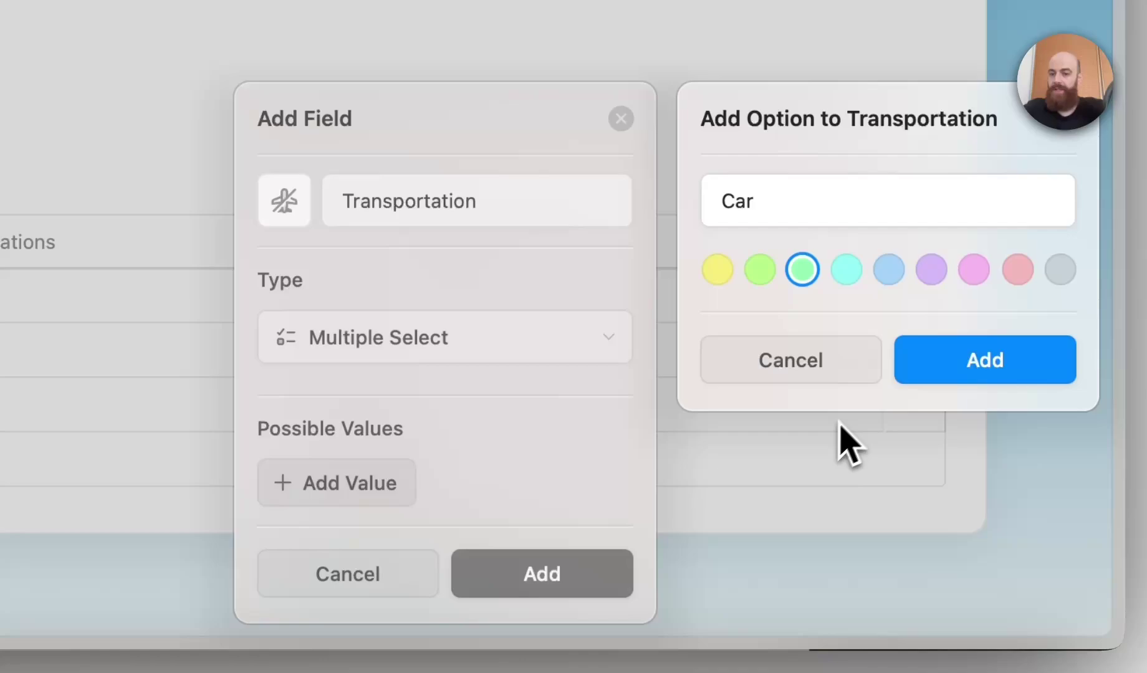
click(981, 373)
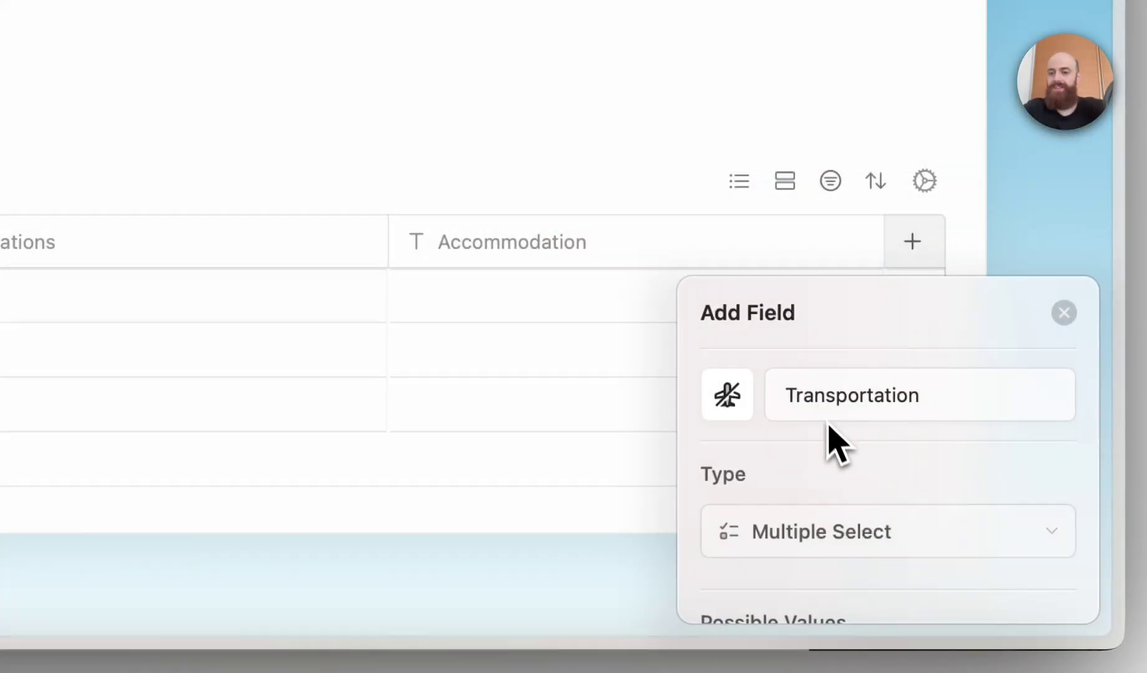
scroll(829, 436, down, 3)
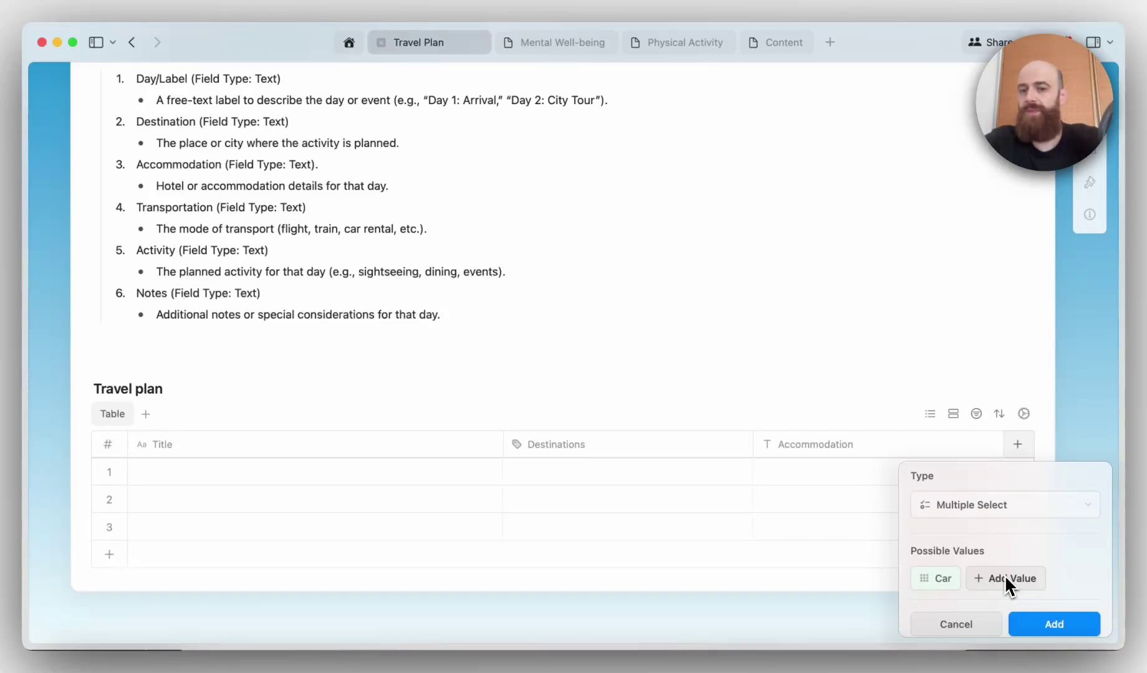
scroll(1004, 574, up, 3)
scroll(1004, 574, down, 3)
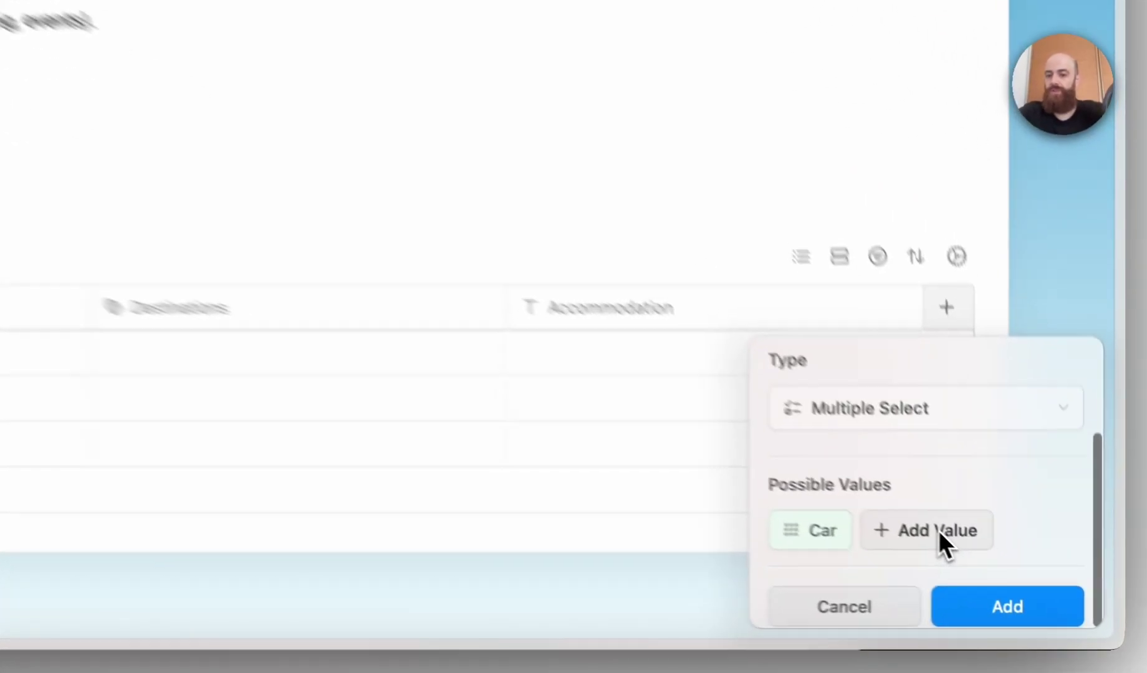
Add Bike and Walking options and create the Transportation column.
click(939, 530)
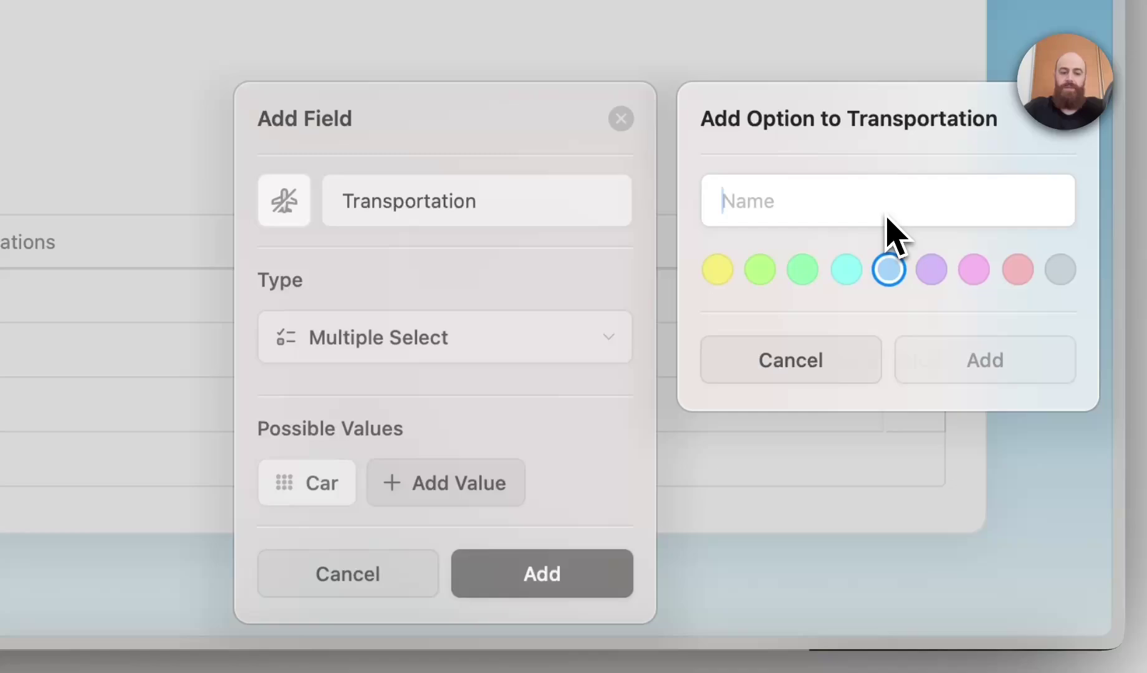
text(Bike)
click(1009, 365)
scroll(916, 478, down, 3)
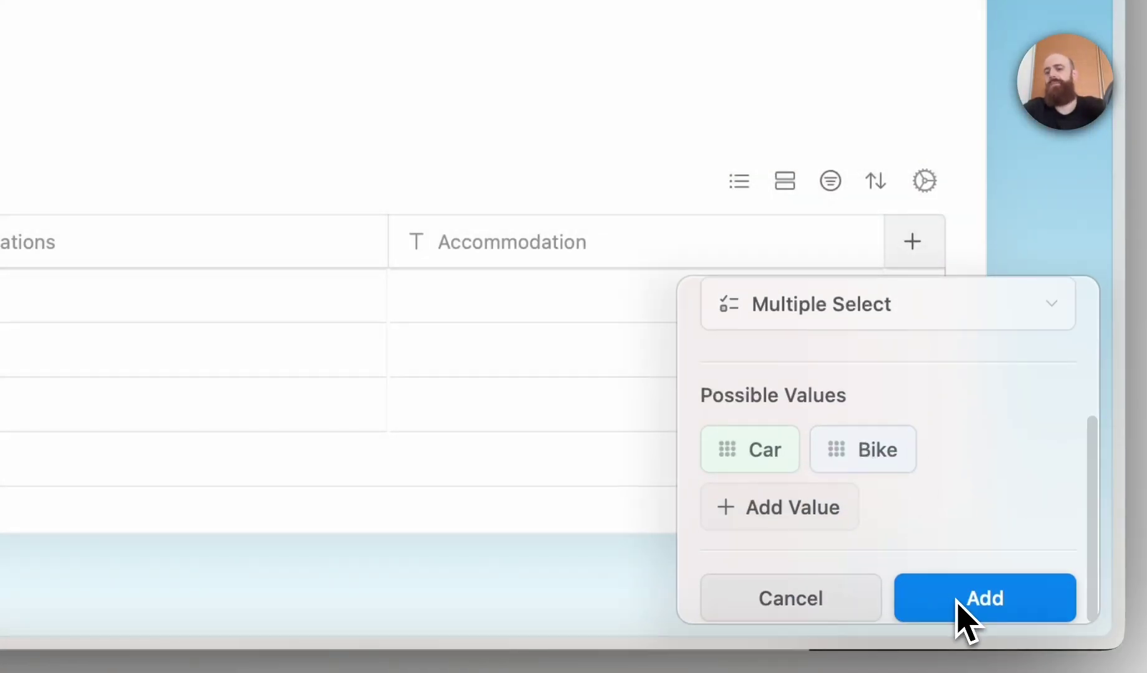
click(802, 522)
text(Walk)
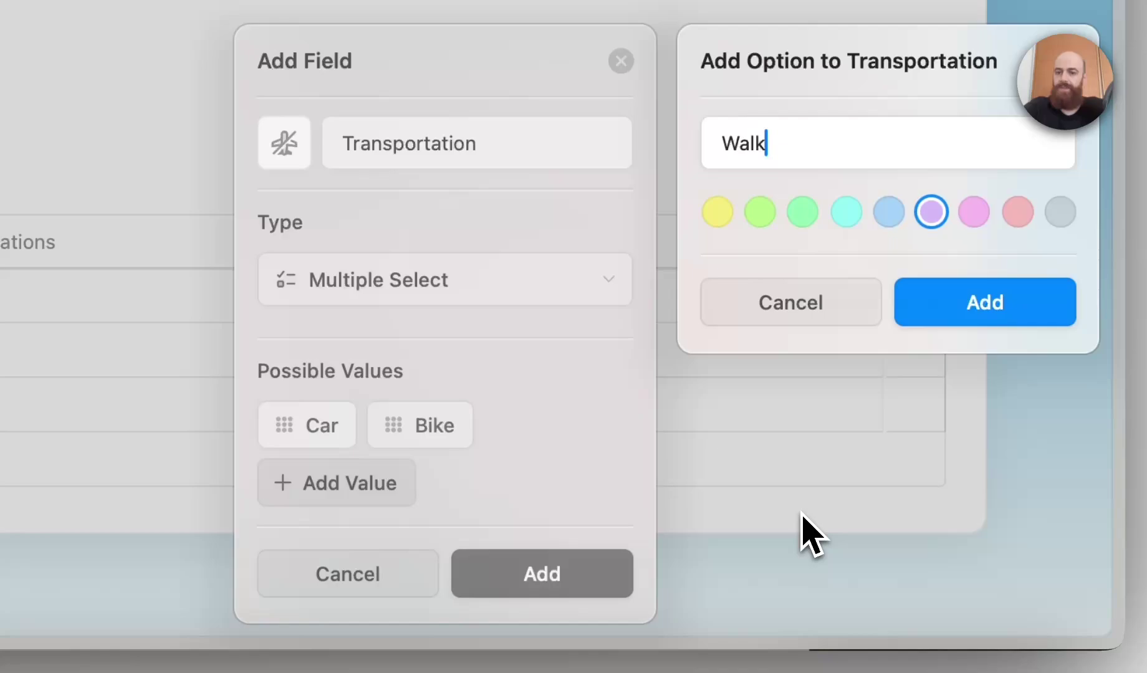
text(ing)
click(1014, 303)
scroll(872, 499, down, 5)
click(967, 596)
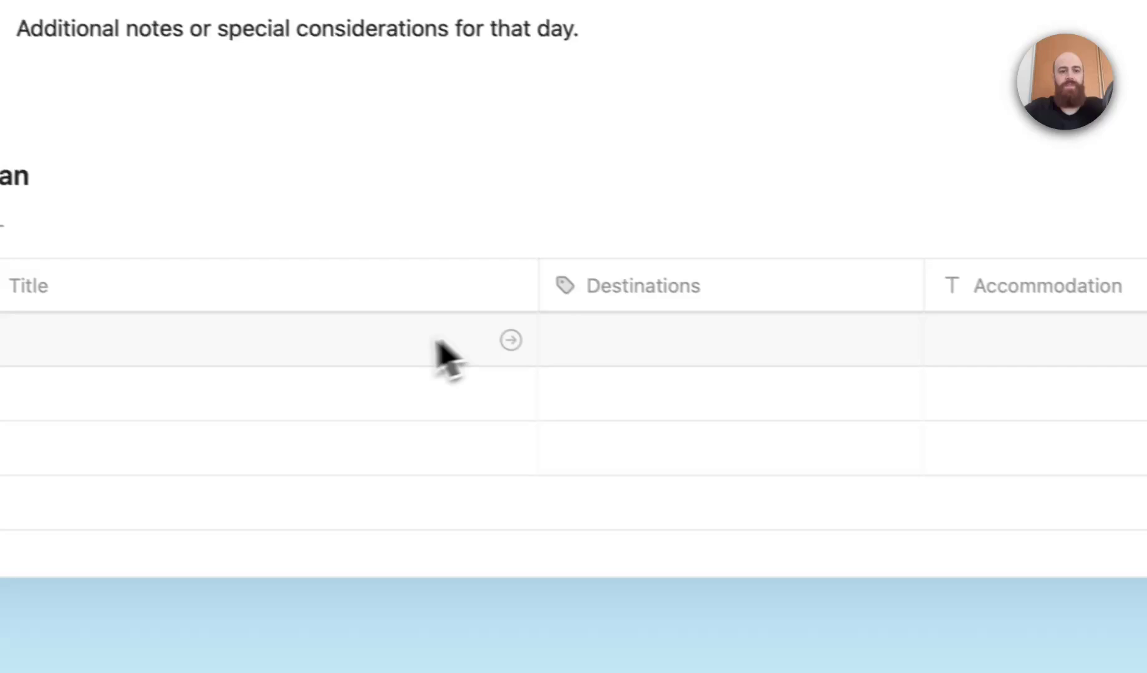
Enter Day 1 as the first row's title and France, Paris as its destination.
click(445, 356)
click(445, 355)
text(Day 1)
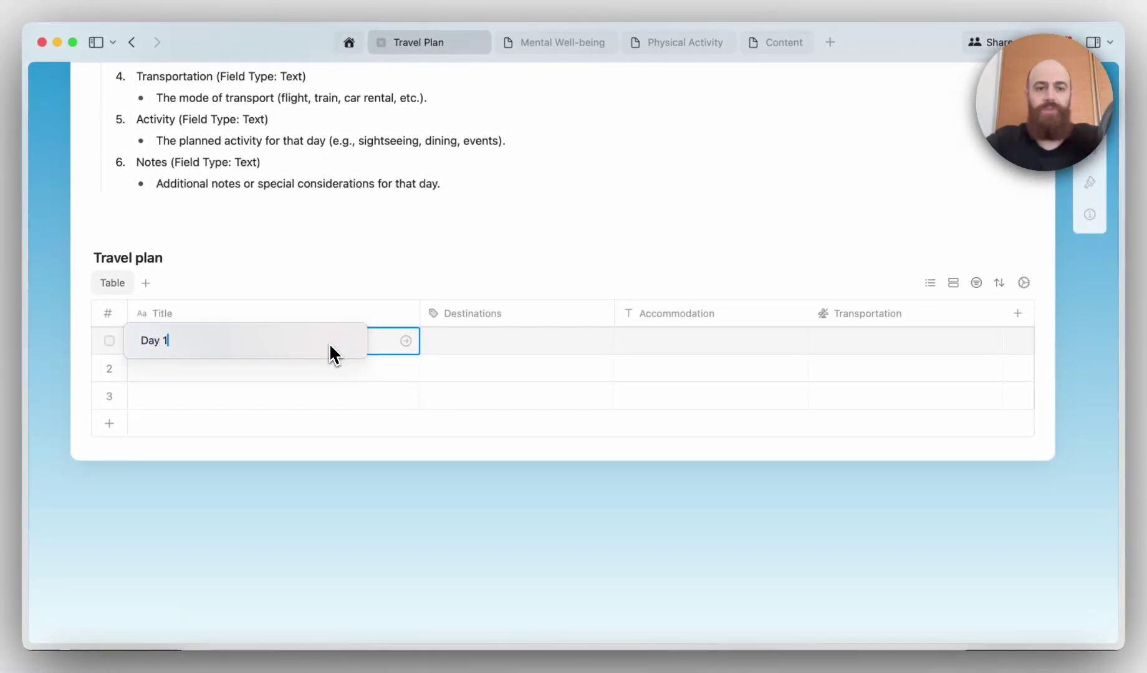
key(Escape)
click(531, 347)
click(531, 347)
text(France, Paris)
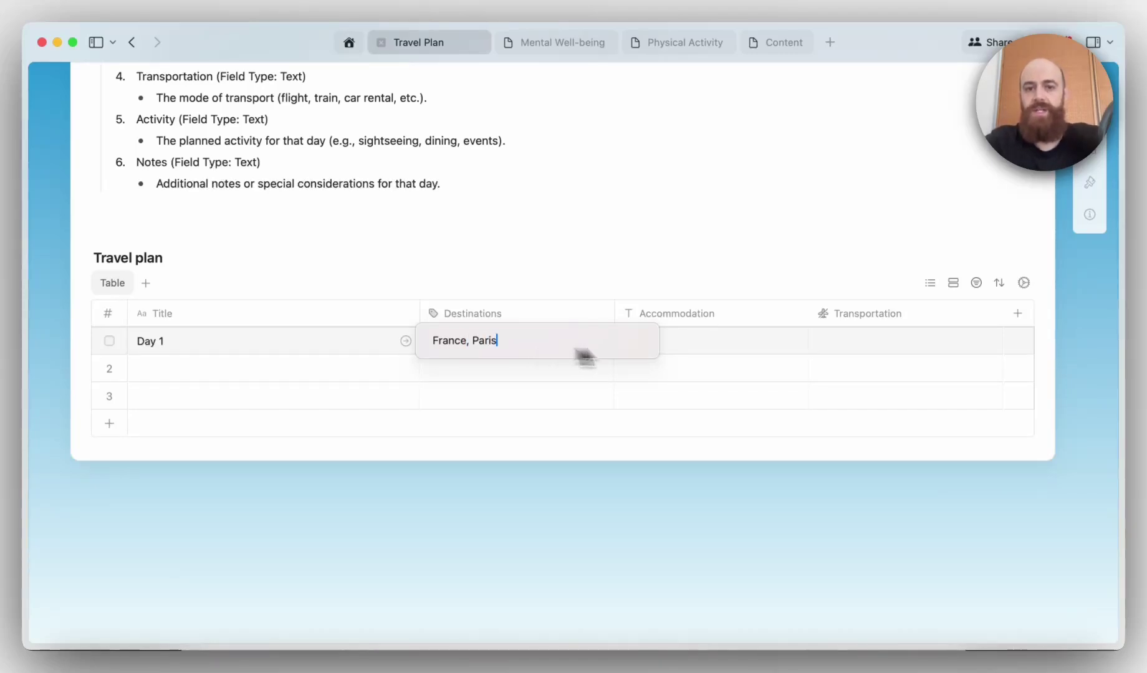
key(Escape)
Set Day 1's accommodation to Hotel and transportation to Car.
click(735, 345)
click(735, 345)
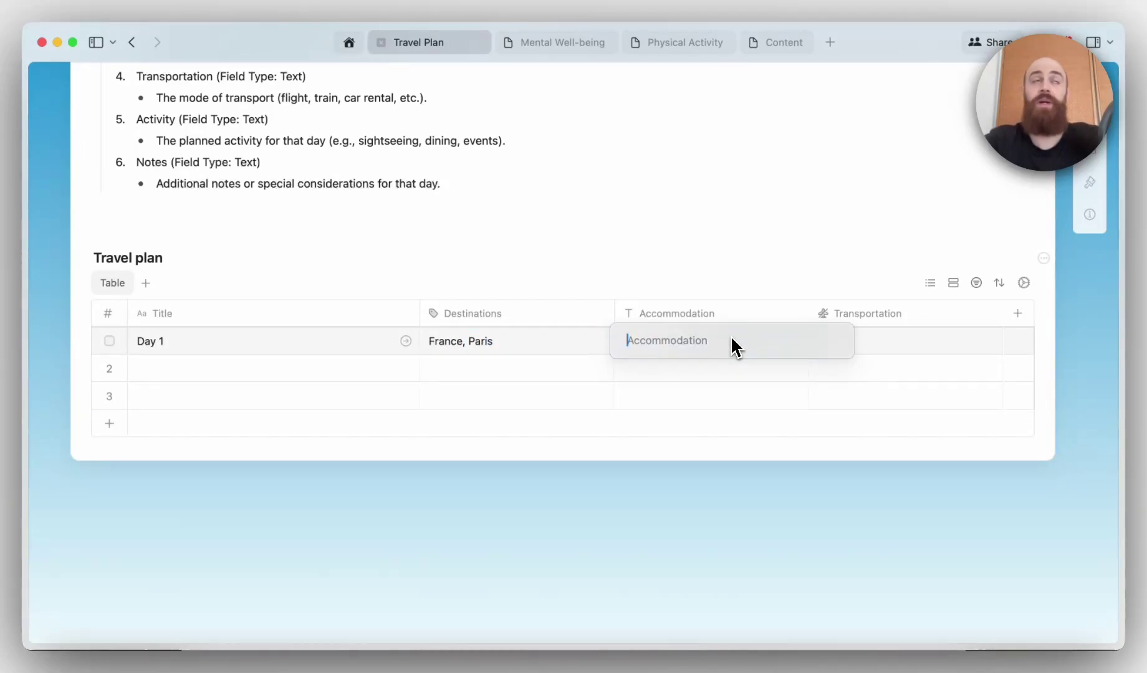
text(Hotel)
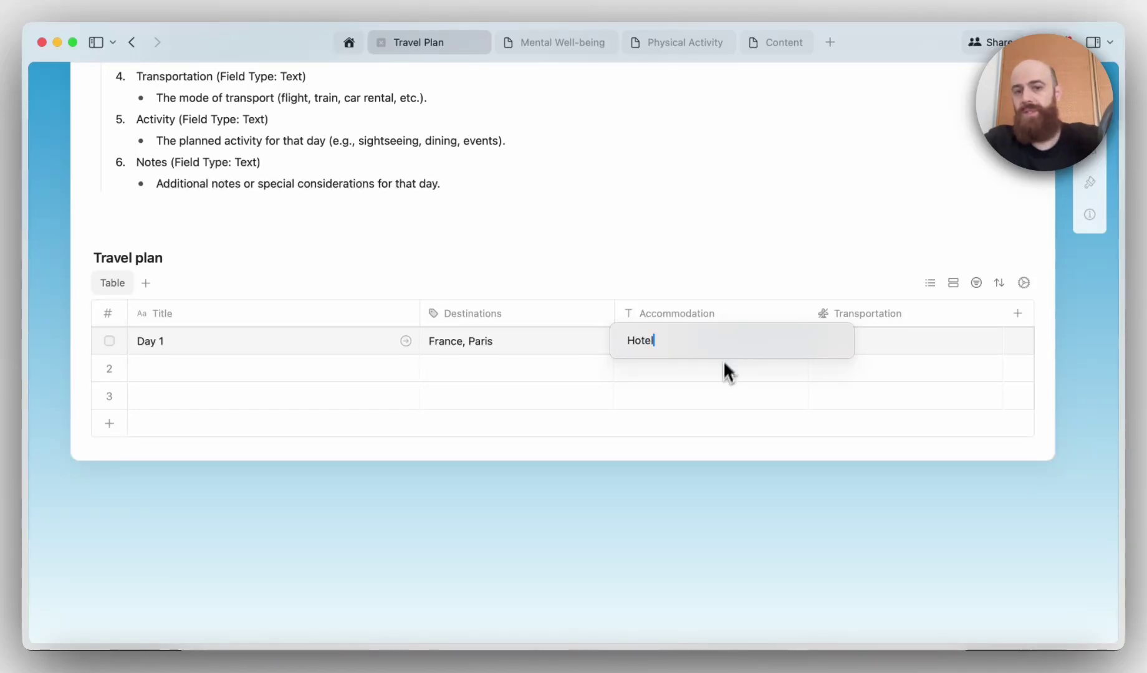
key(Escape)
click(883, 345)
click(882, 344)
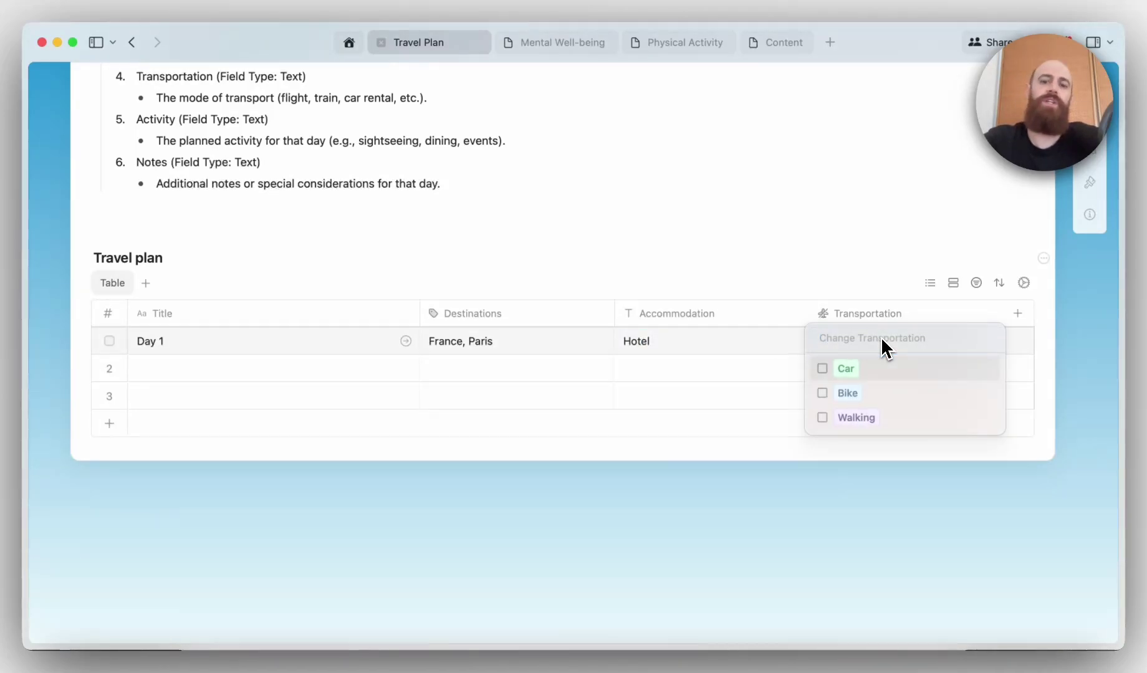
click(823, 370)
key(Escape)
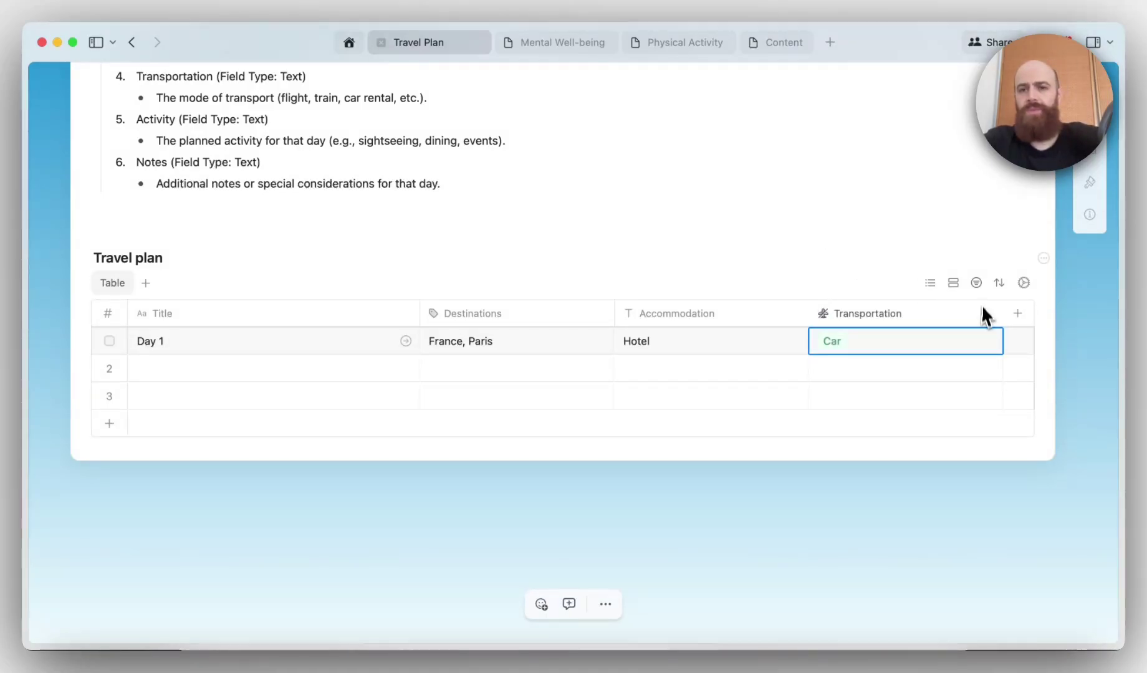
Add a Date-type field named Date, then title the second row Day 2.
click(1017, 313)
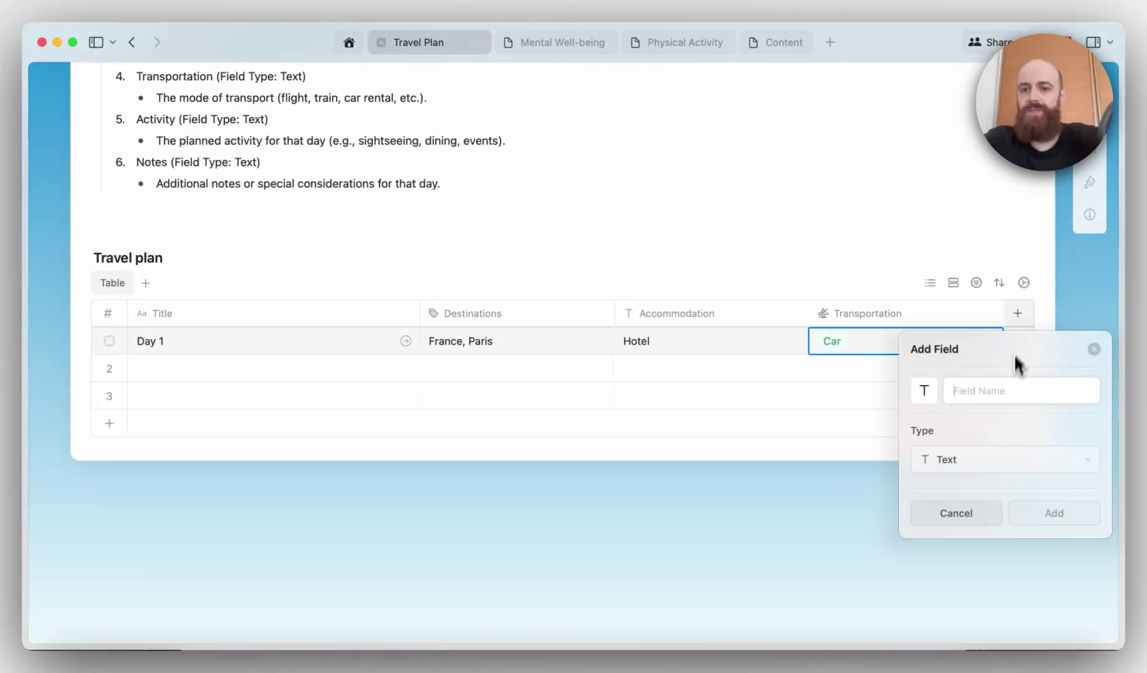
text(Date)
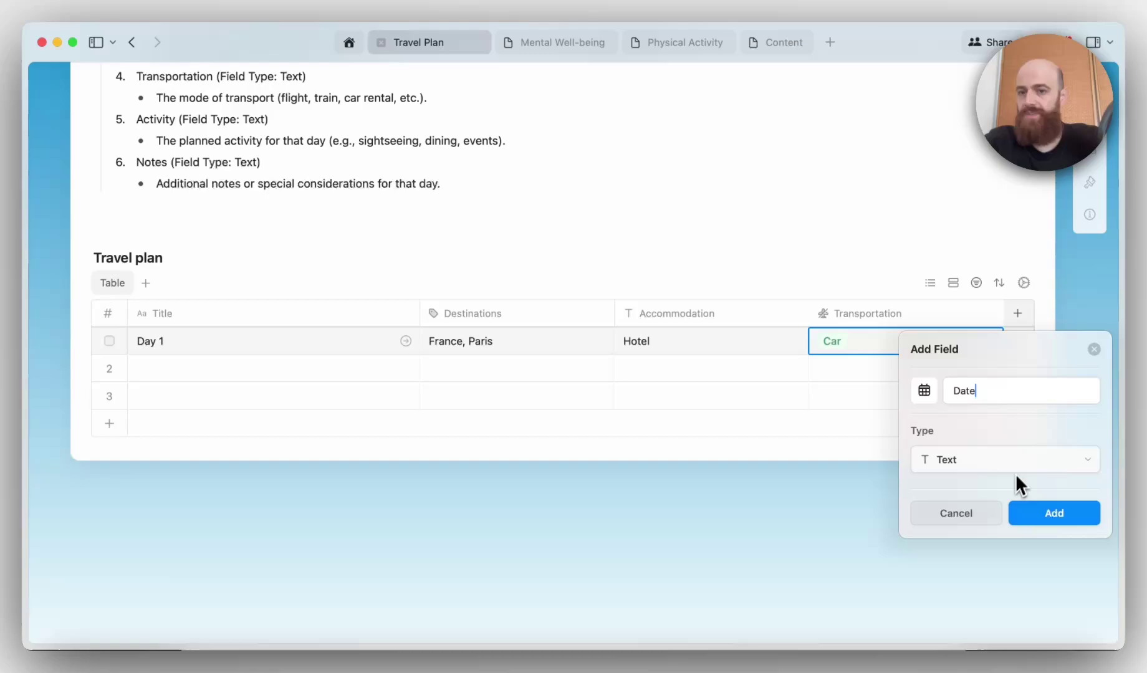
click(1017, 460)
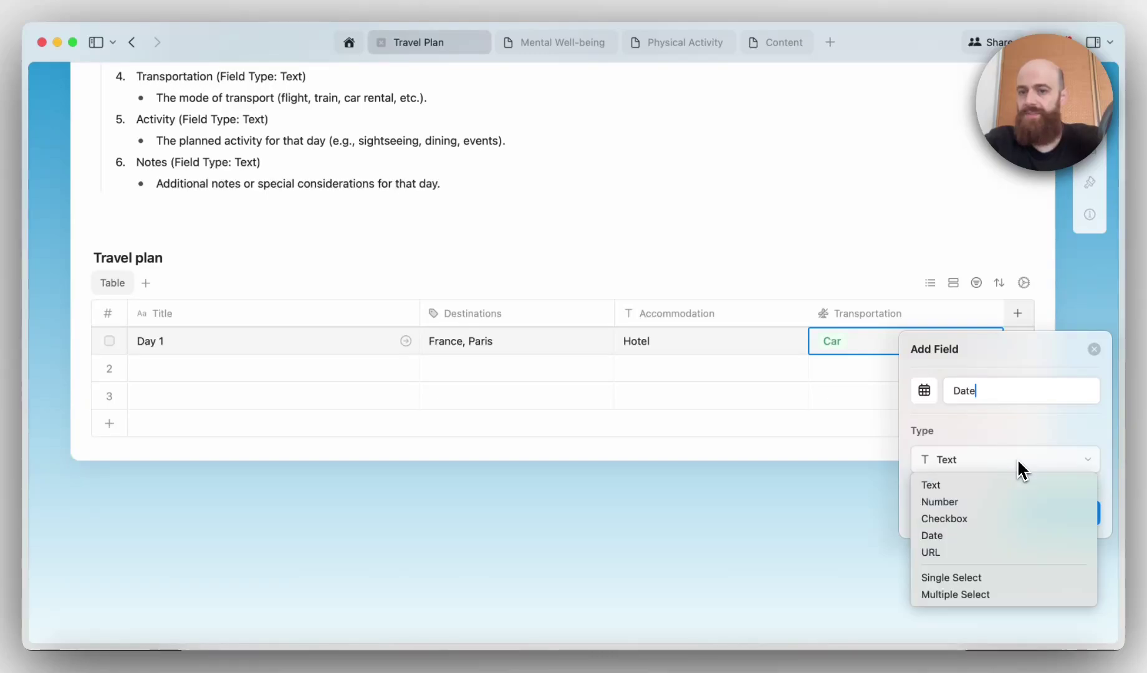
click(1009, 538)
click(1053, 517)
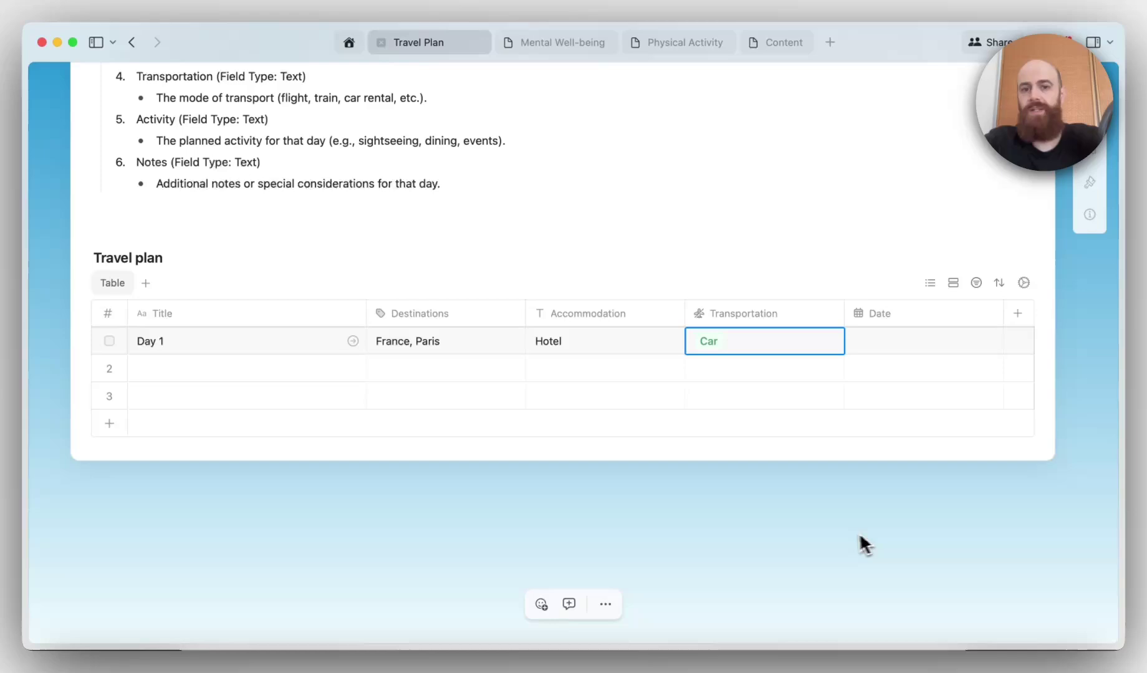
click(281, 373)
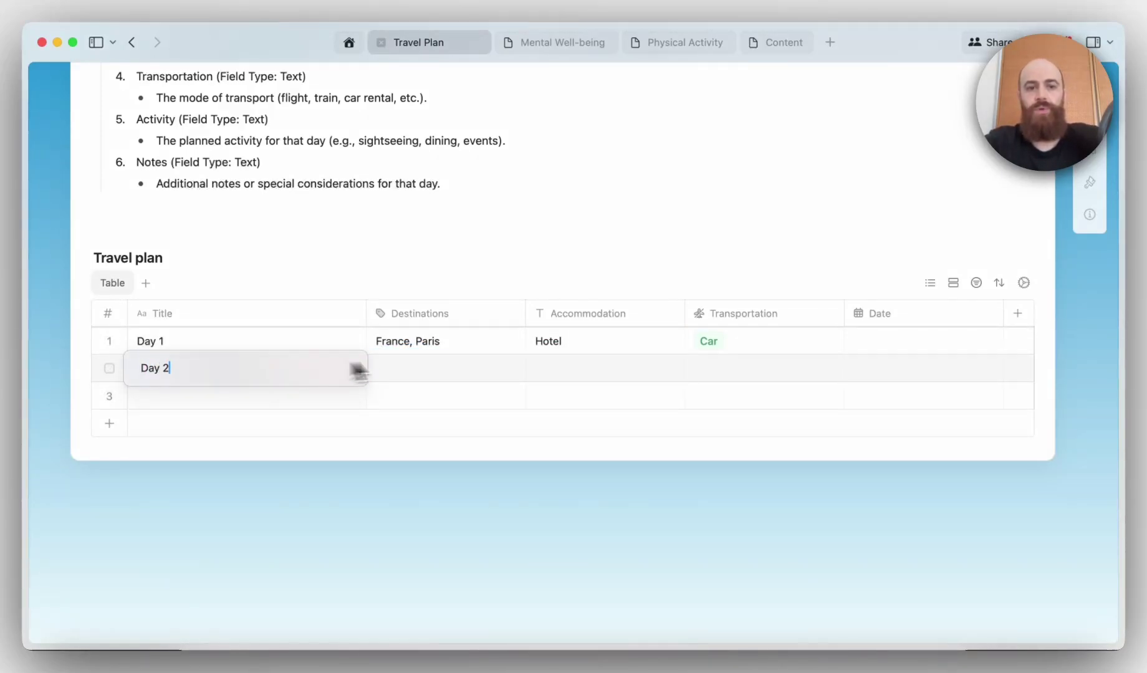
key(Return)
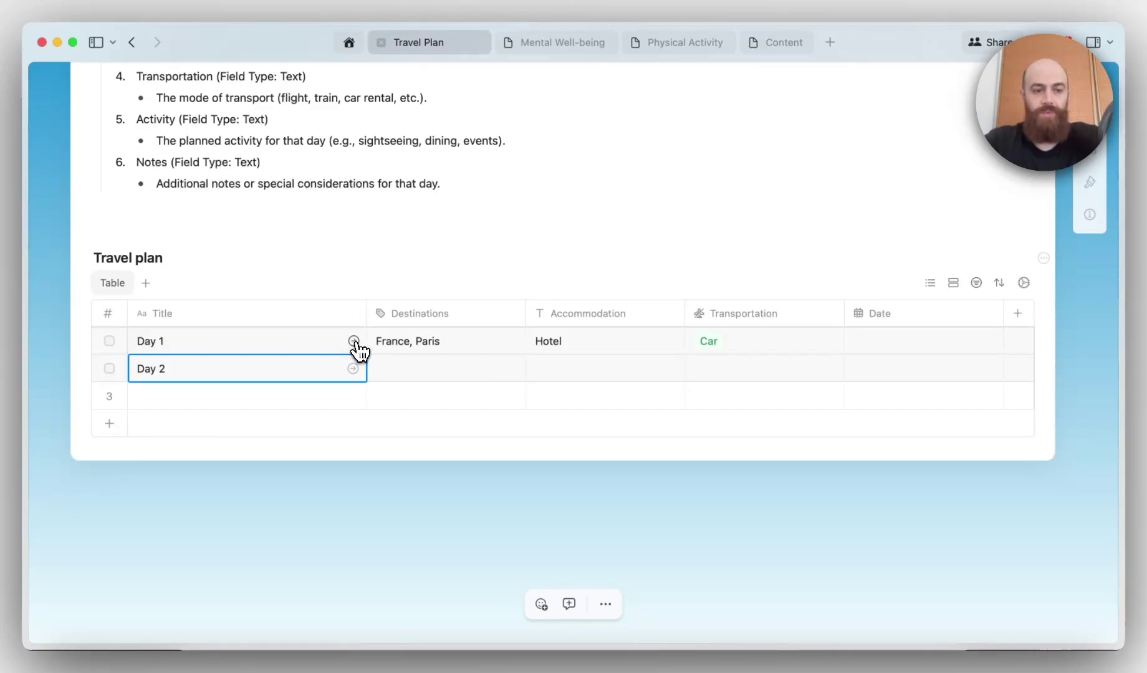
Open Day 1 as its own page and insert the Travel Journal template via /template.
click(355, 342)
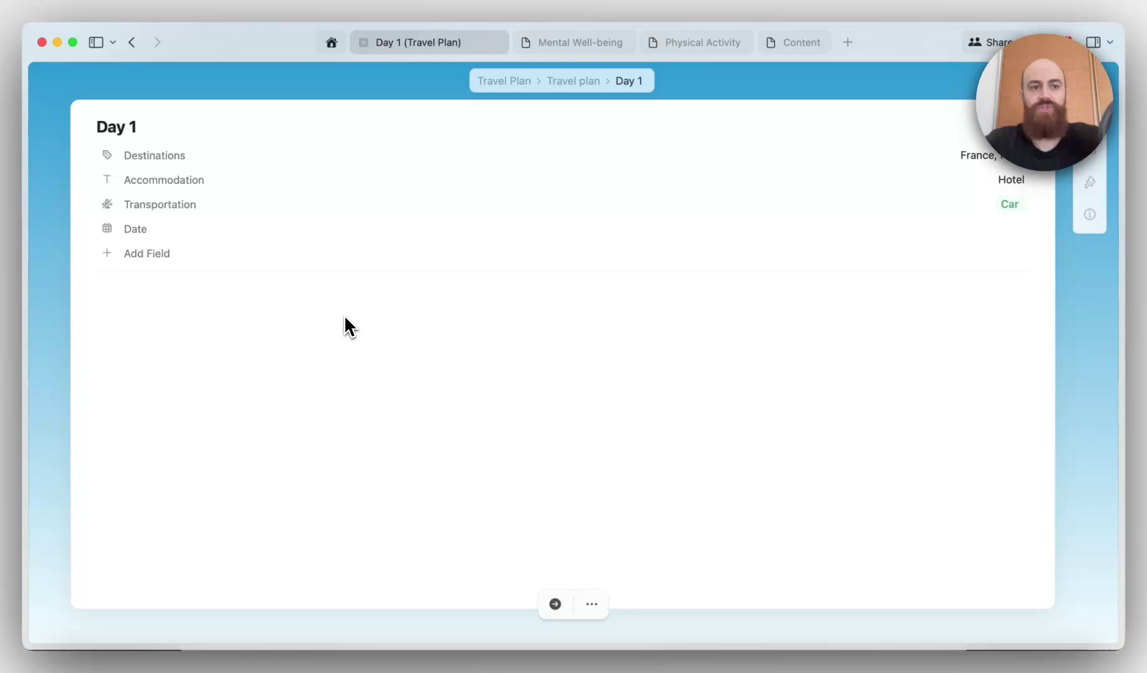
text(/temp)
key(Return)
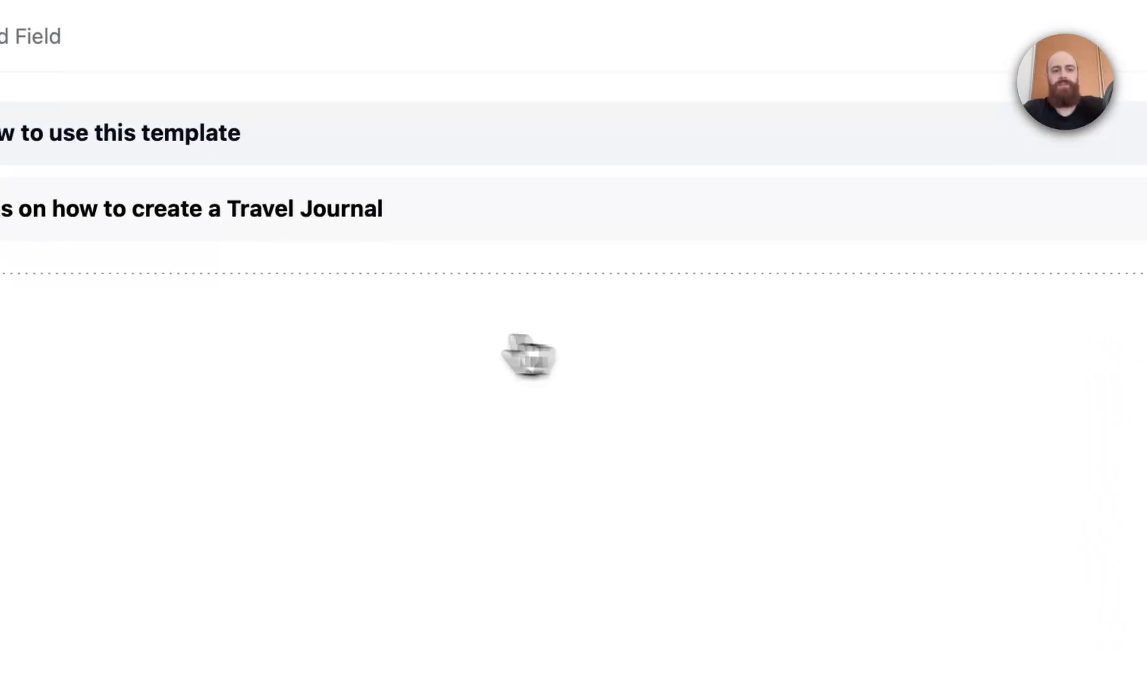
scroll(550, 461, down, 15)
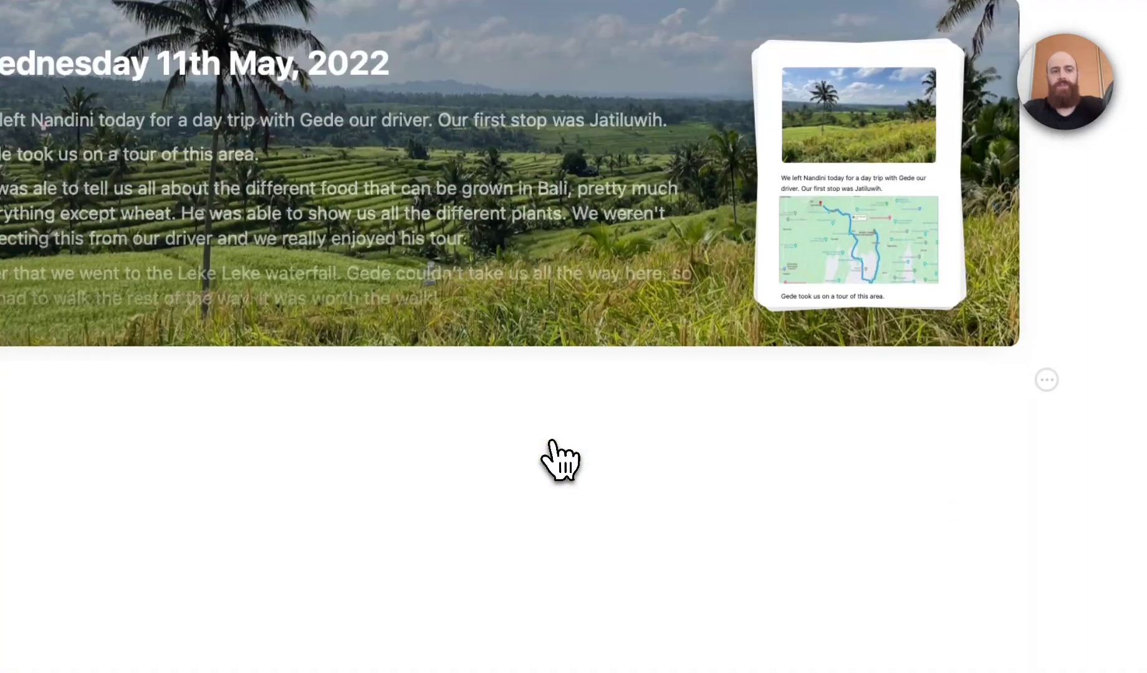
scroll(550, 460, up, 10)
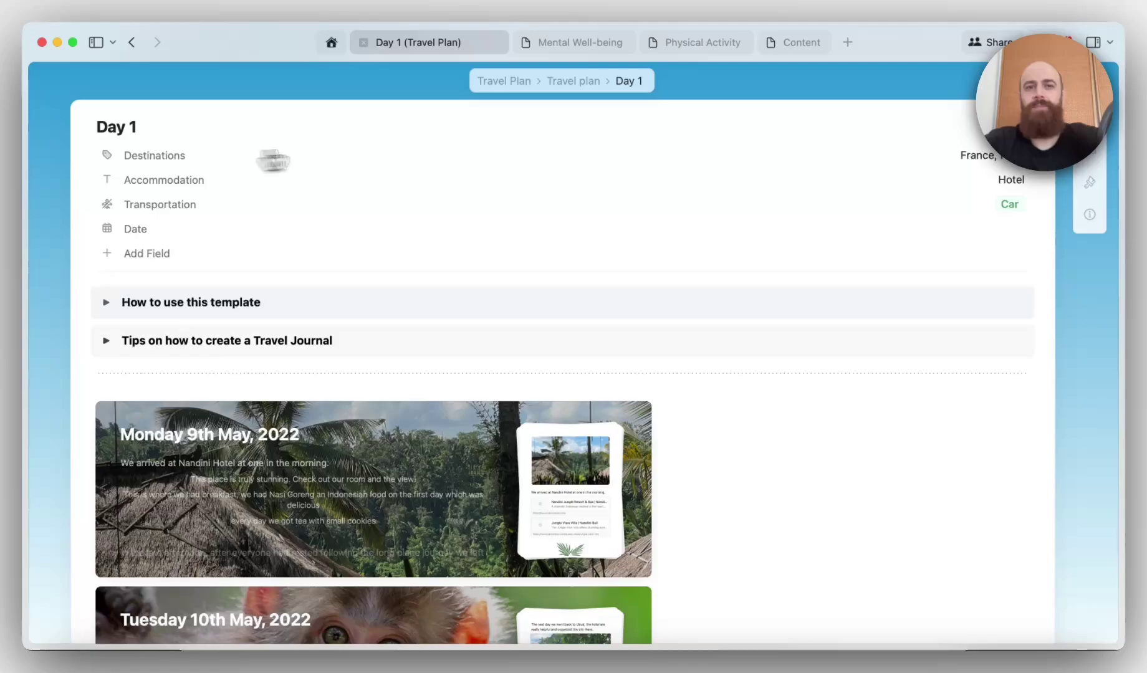
Open the Mental Well-being page and scroll through its Book Reading List table.
mouse_move(583, 49)
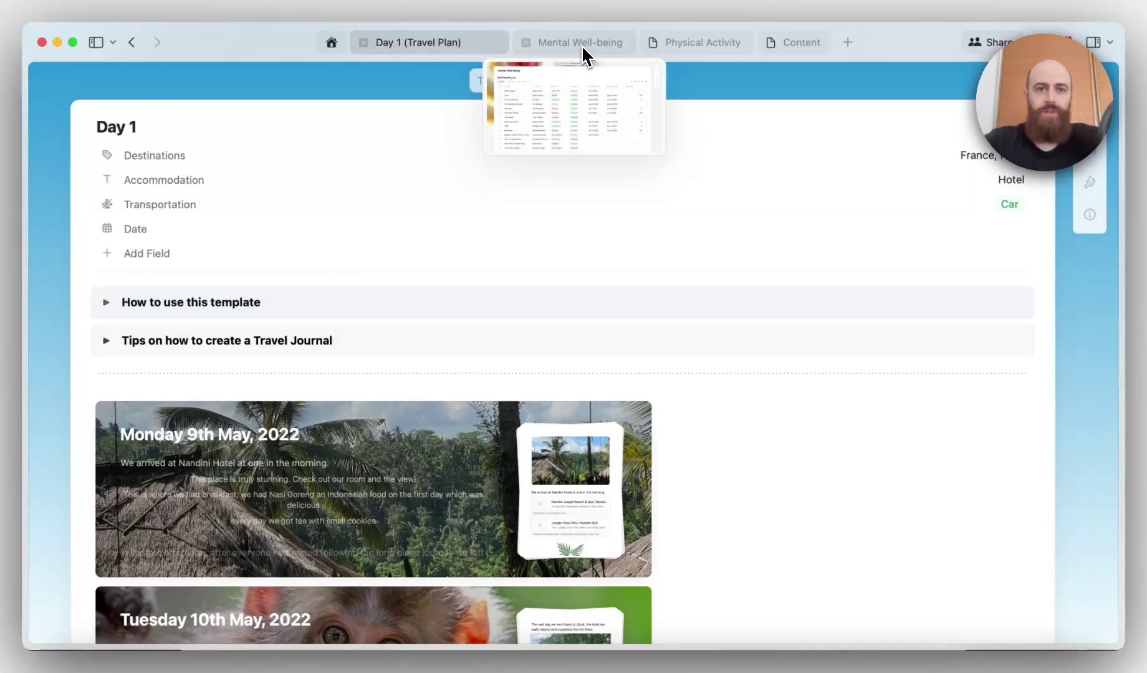
click(582, 44)
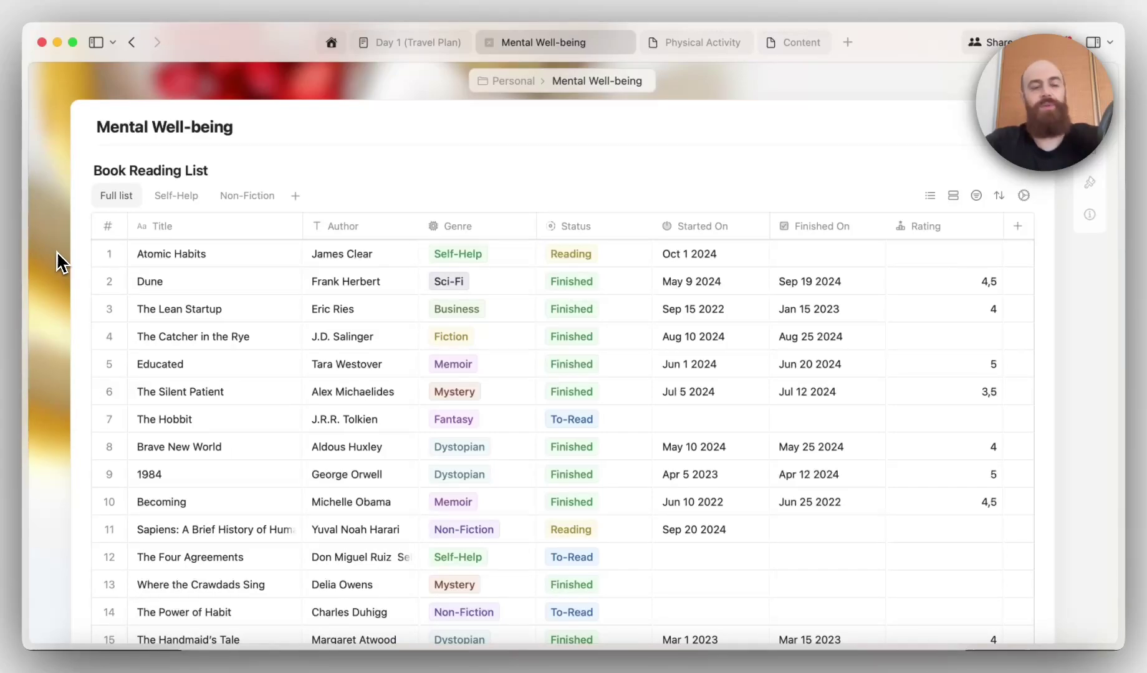
scroll(61, 256, down, 3)
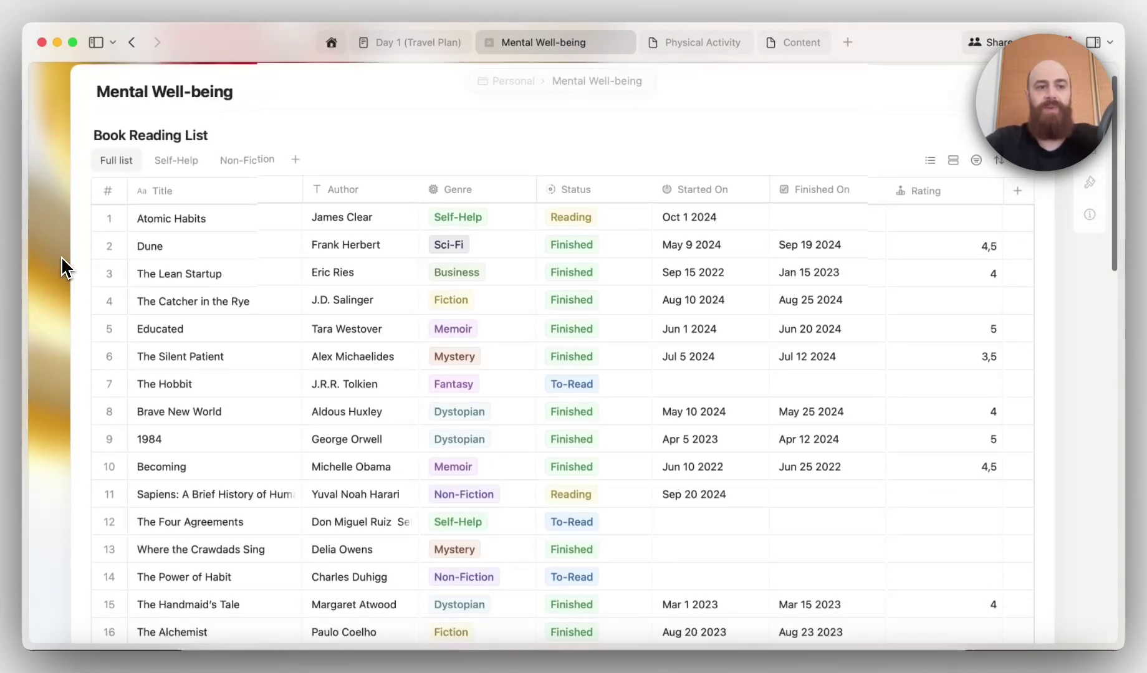
scroll(62, 256, down, 3)
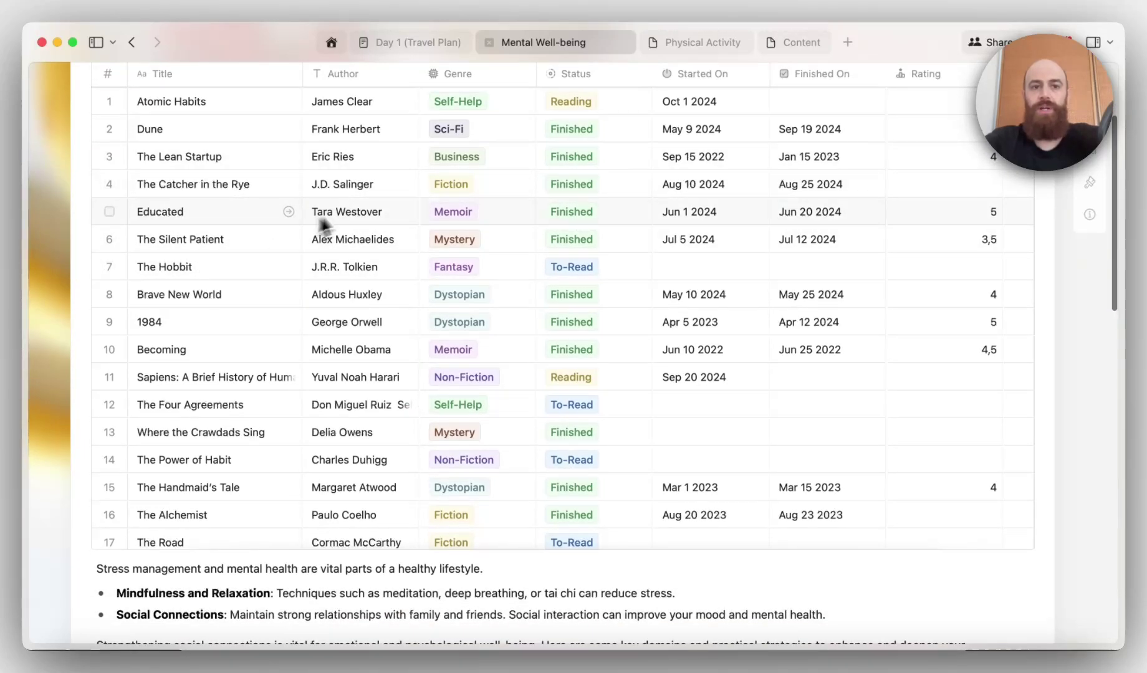
scroll(424, 215, up, 3)
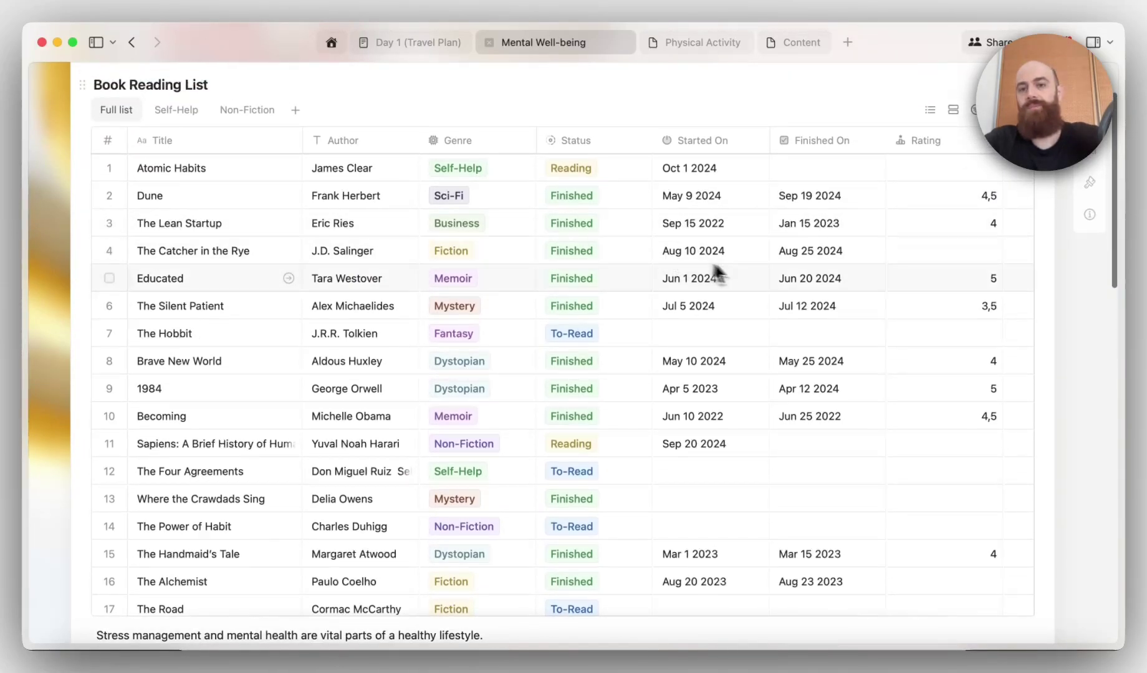
scroll(825, 275, up, 1)
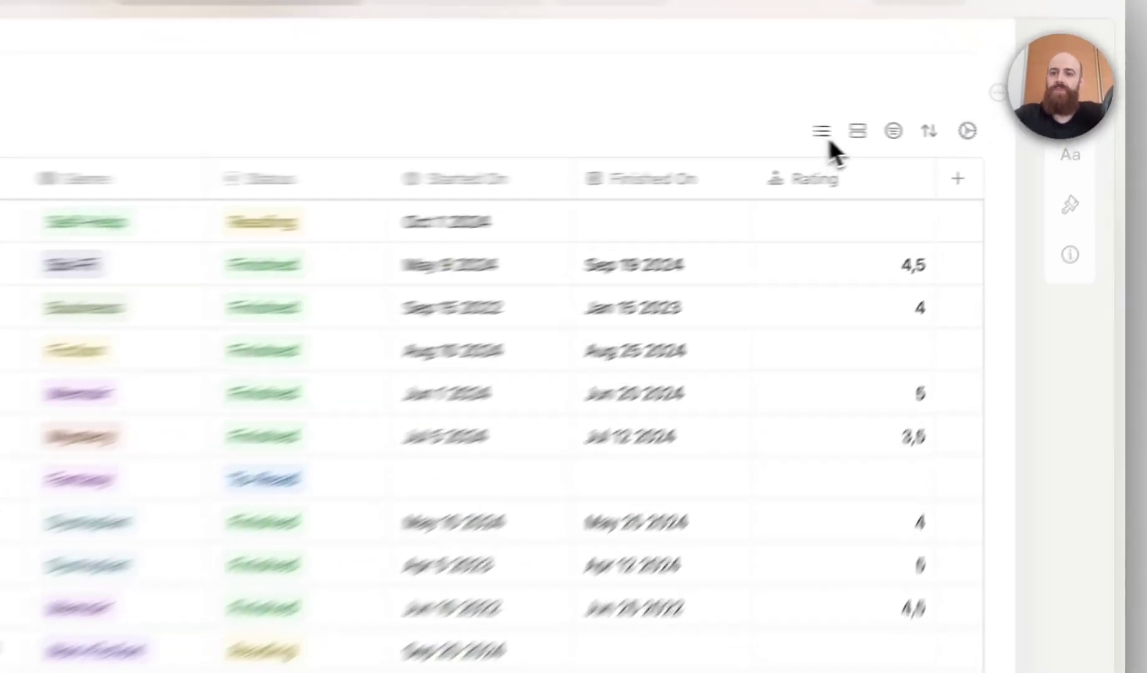
Turn off the Started On, Finished On and Rating columns in the view's field settings.
click(827, 135)
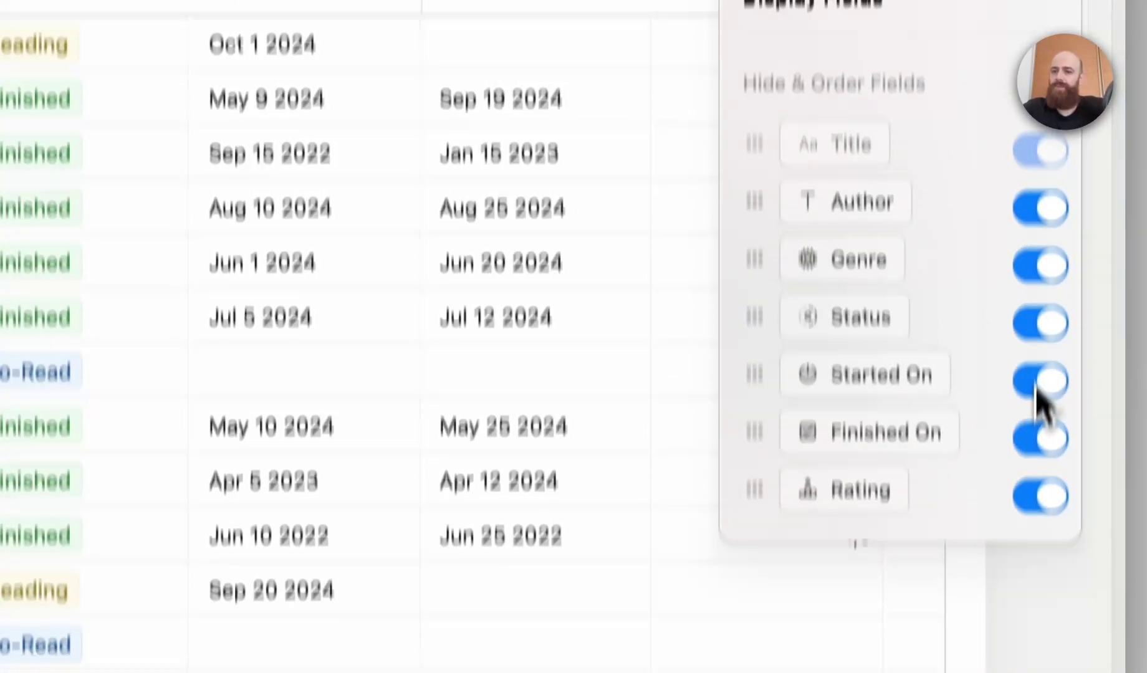
click(1040, 579)
click(1039, 637)
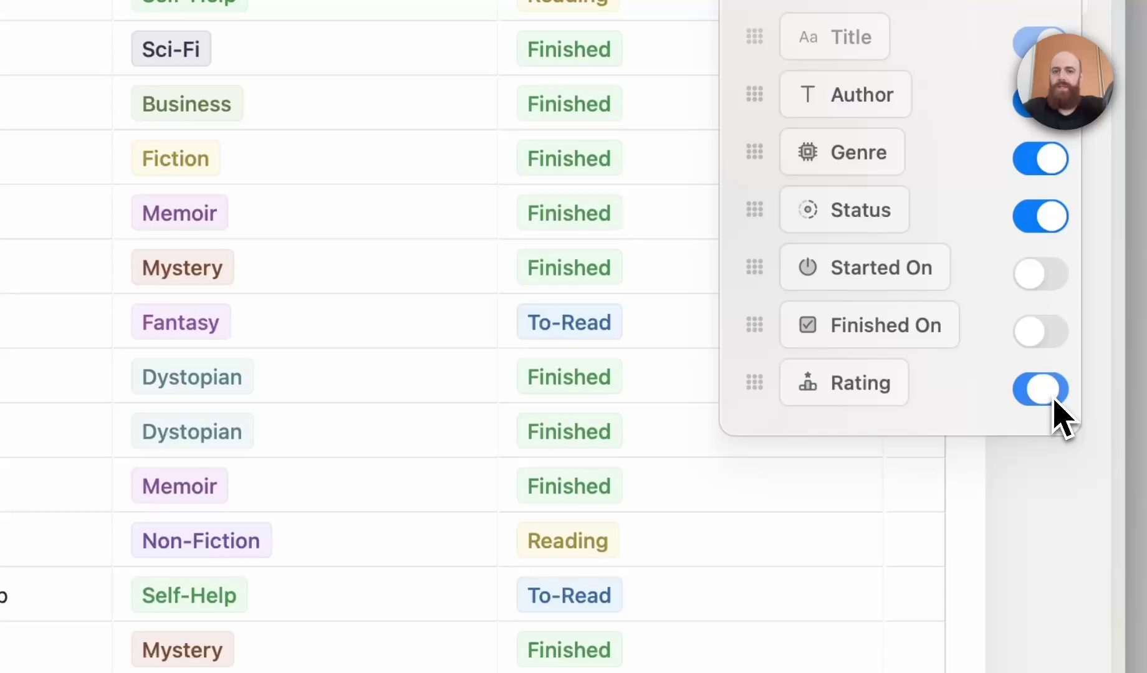
click(1052, 388)
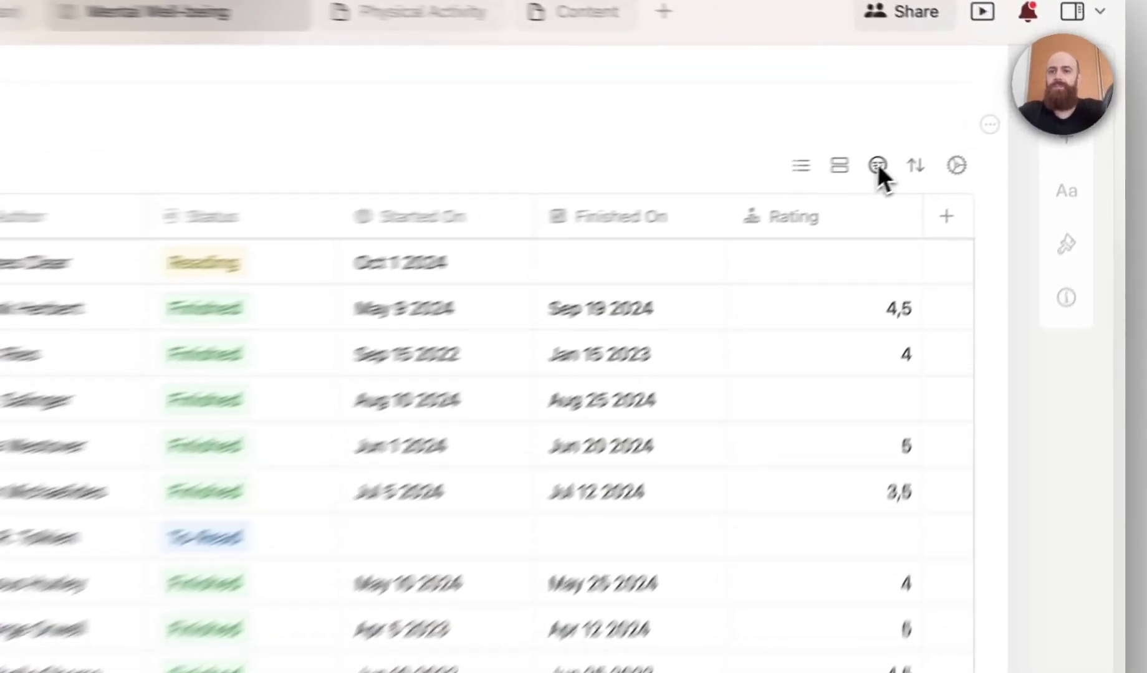
Filter the Table view to books whose Genre is Fiction.
click(976, 135)
click(818, 329)
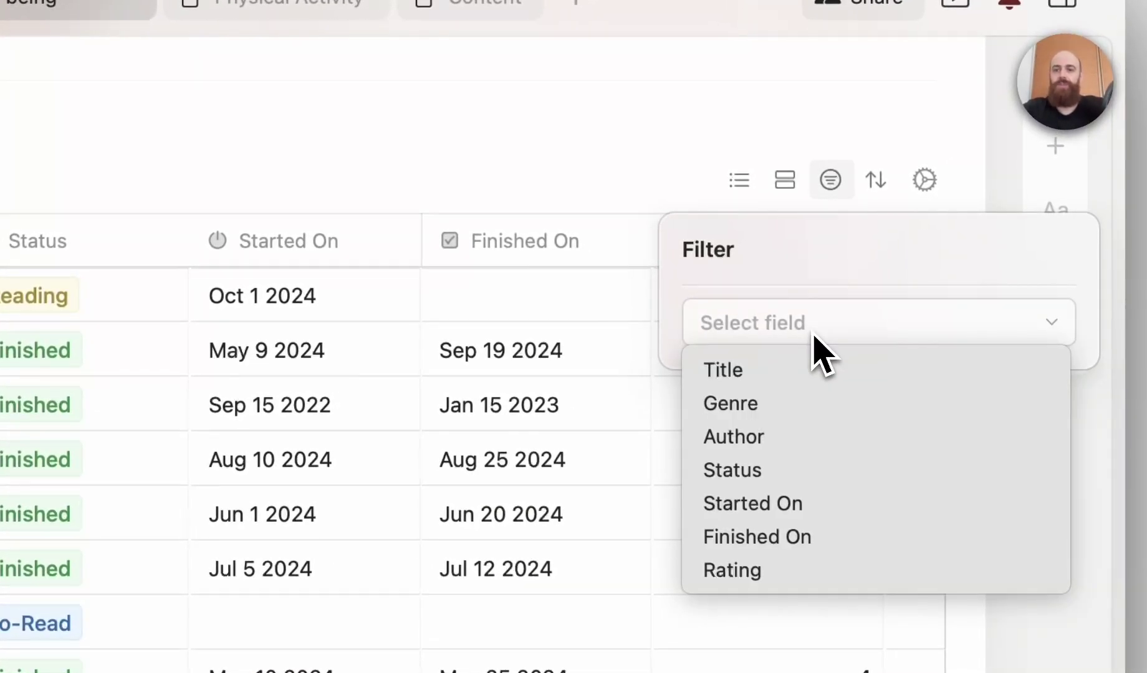
click(813, 415)
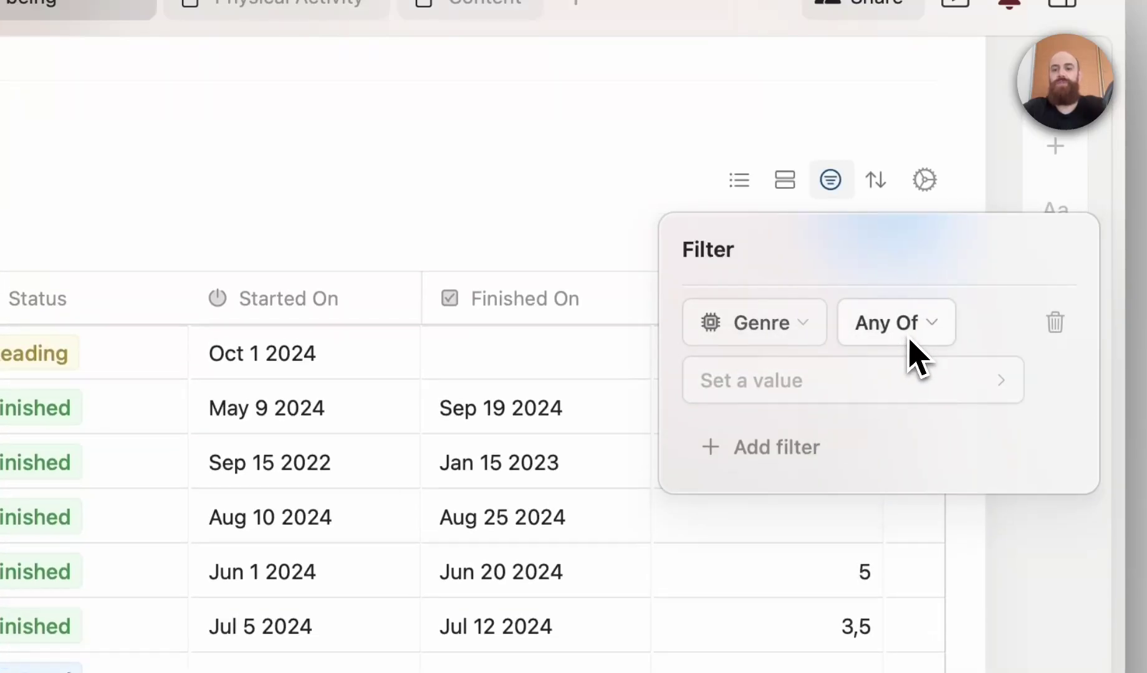
click(909, 335)
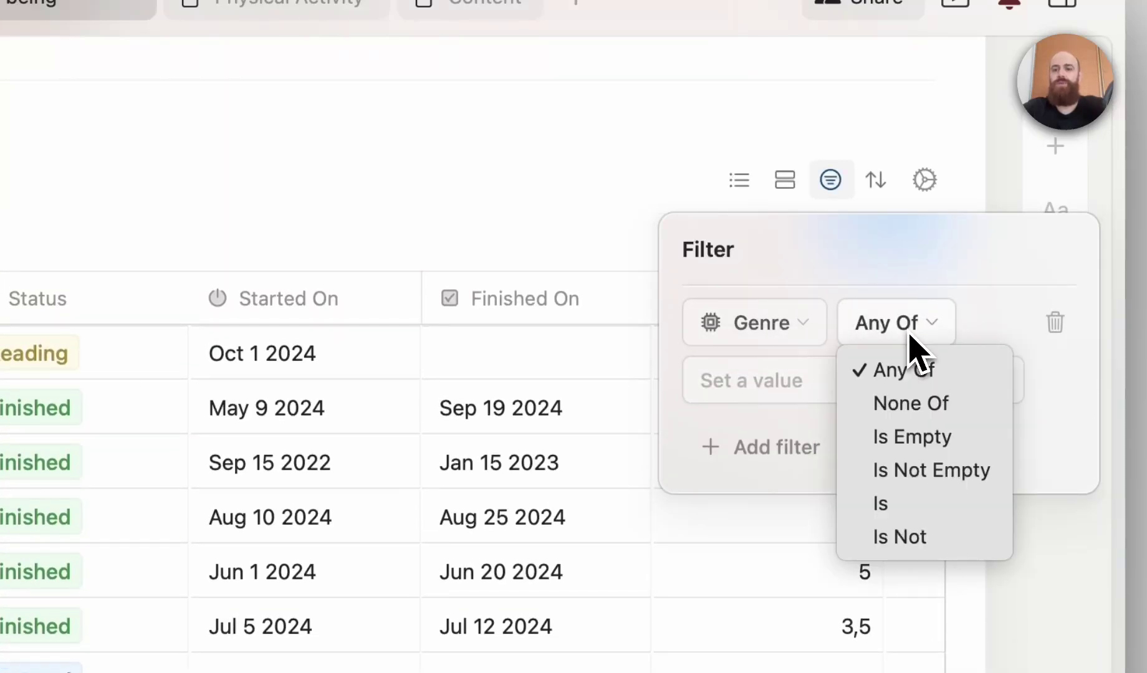
click(952, 503)
click(854, 381)
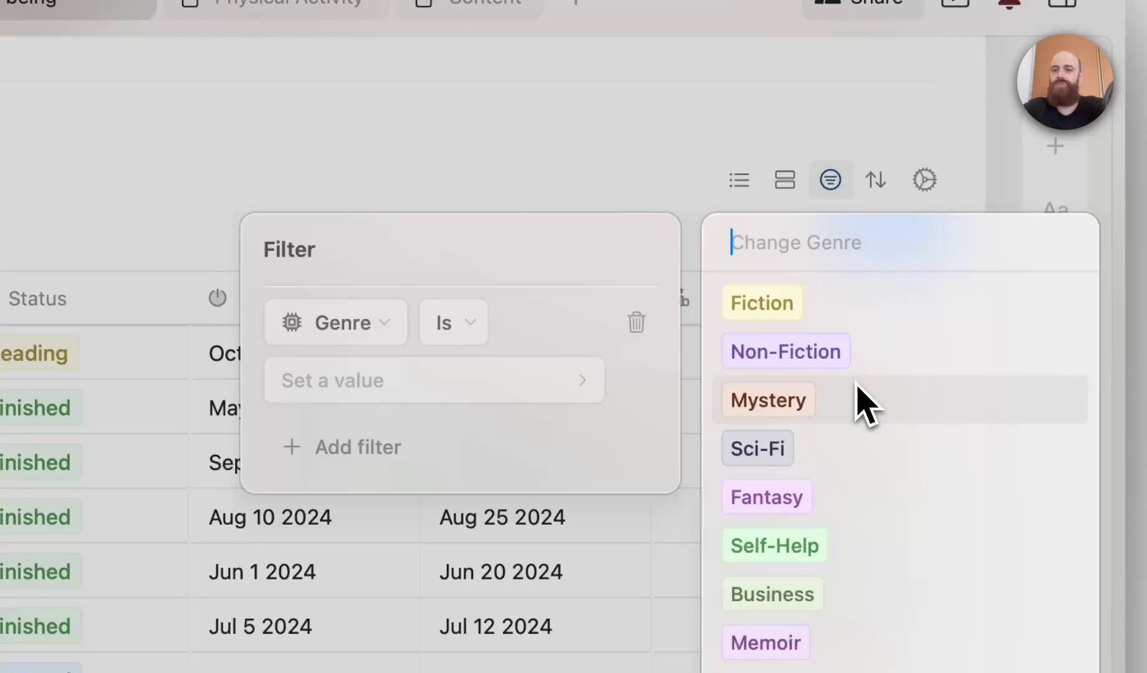
click(849, 321)
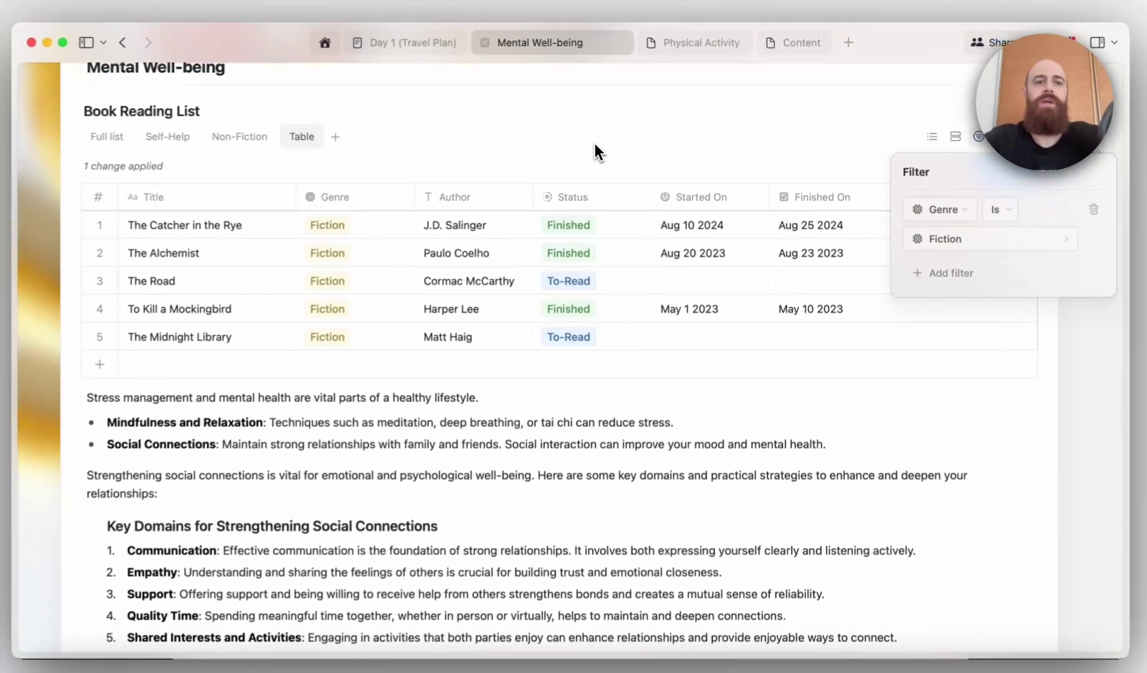
click(597, 140)
Rename the view to Fiction, then browse the Non-Fiction and Self-Help views.
click(307, 137)
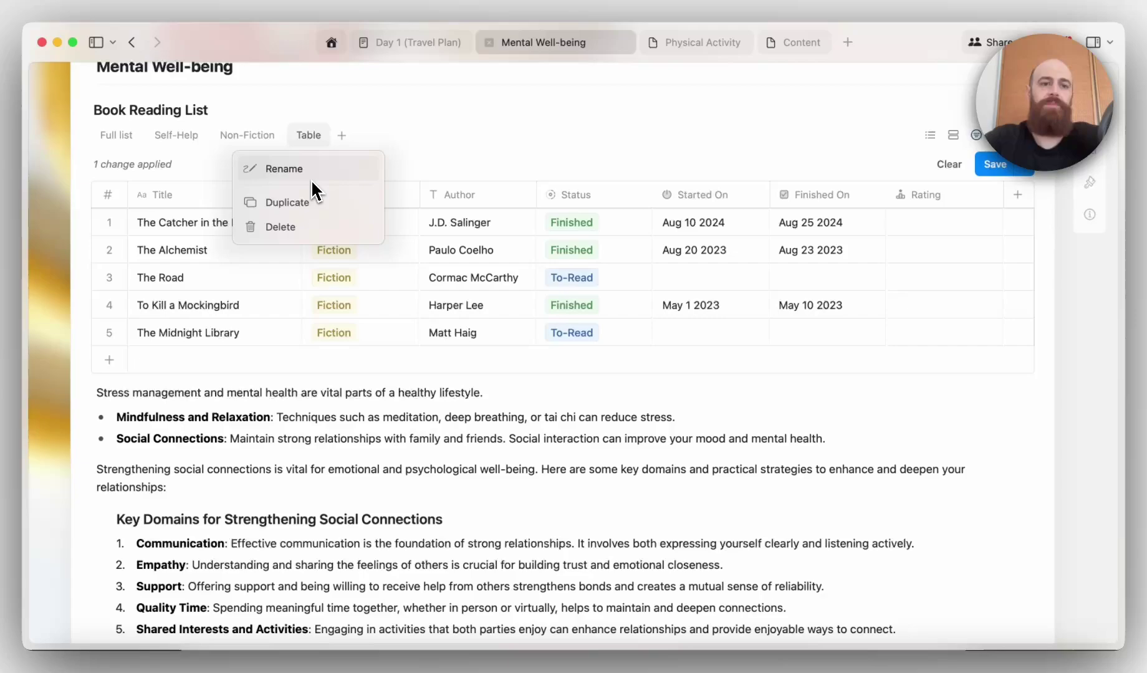
click(312, 169)
double_click(333, 208)
text(Fiction)
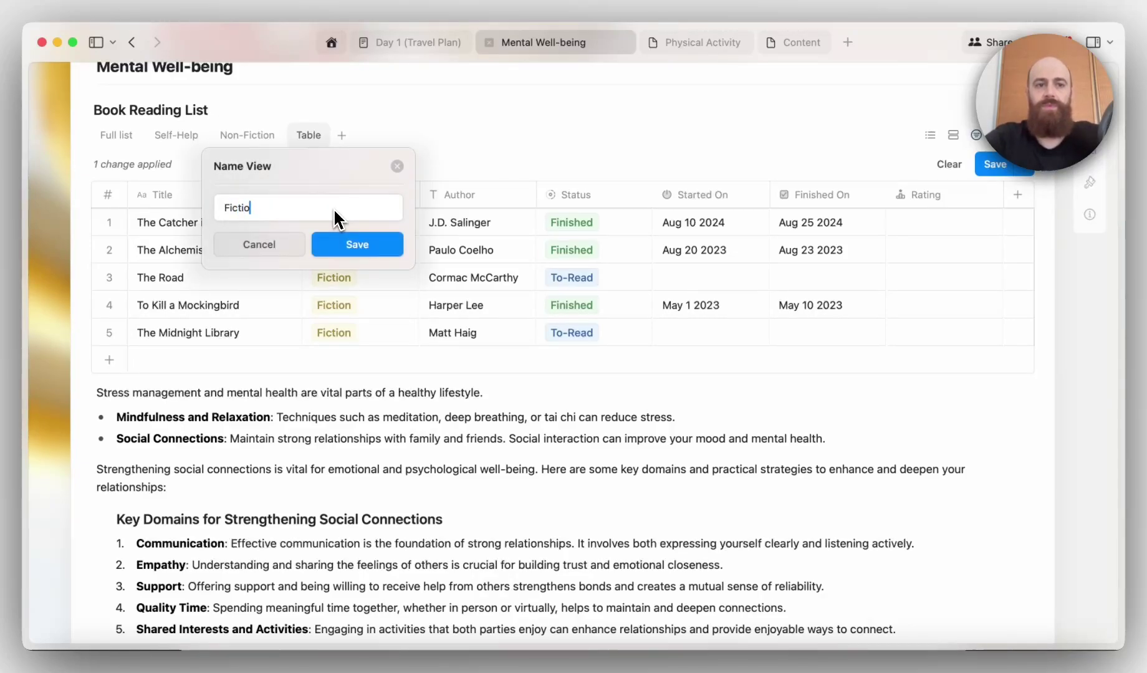
click(357, 246)
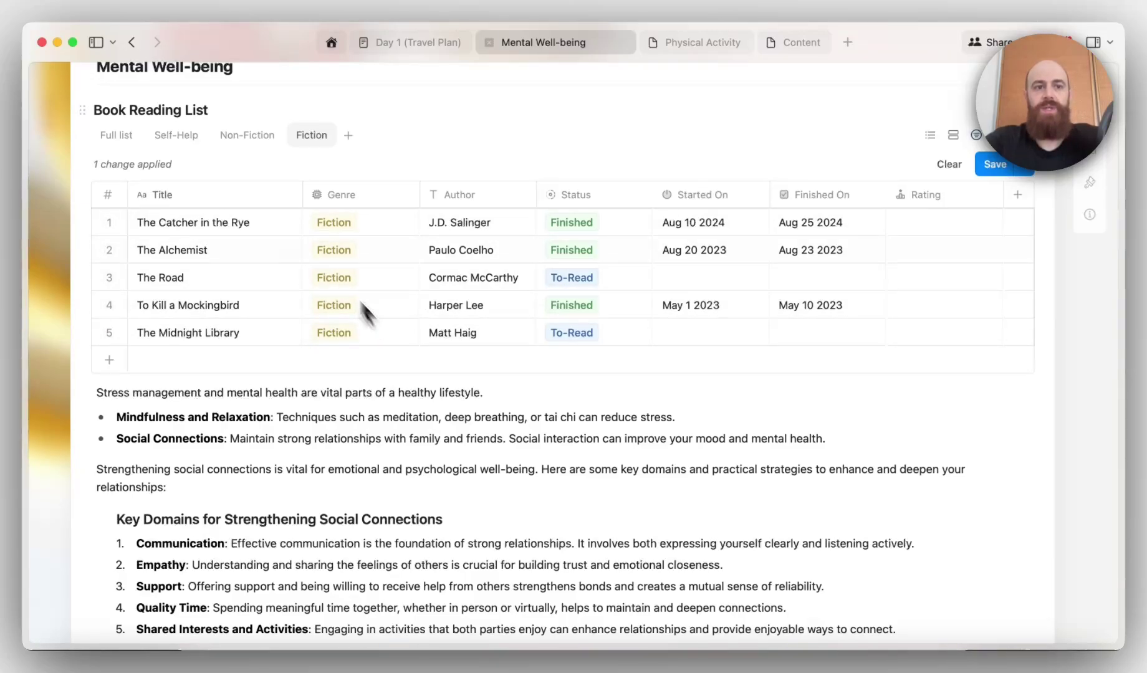
click(253, 139)
click(182, 136)
Add a new Checkbox-type column to the Self-Help book list.
click(123, 144)
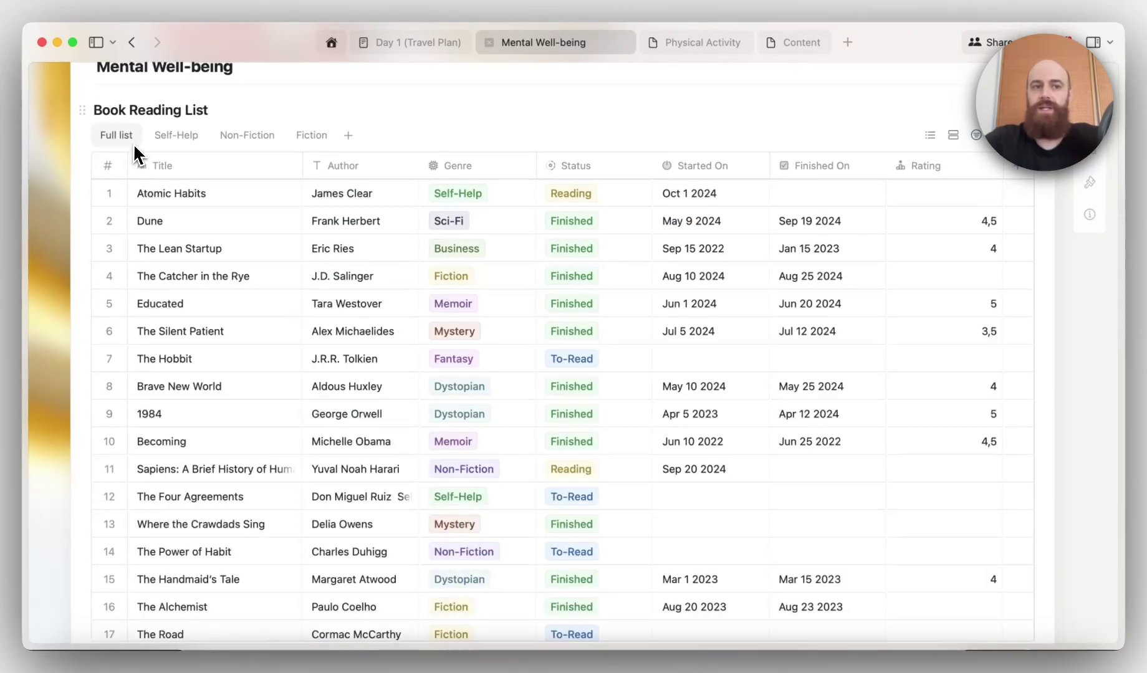
click(191, 137)
scroll(243, 136, up, 2)
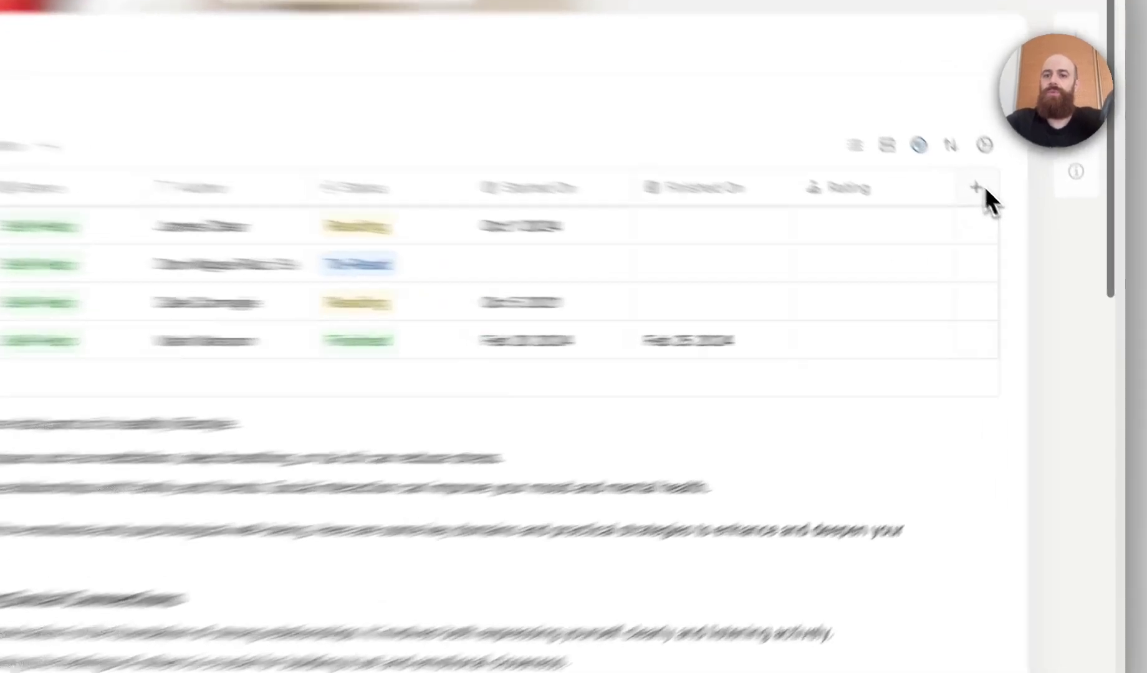
click(1018, 227)
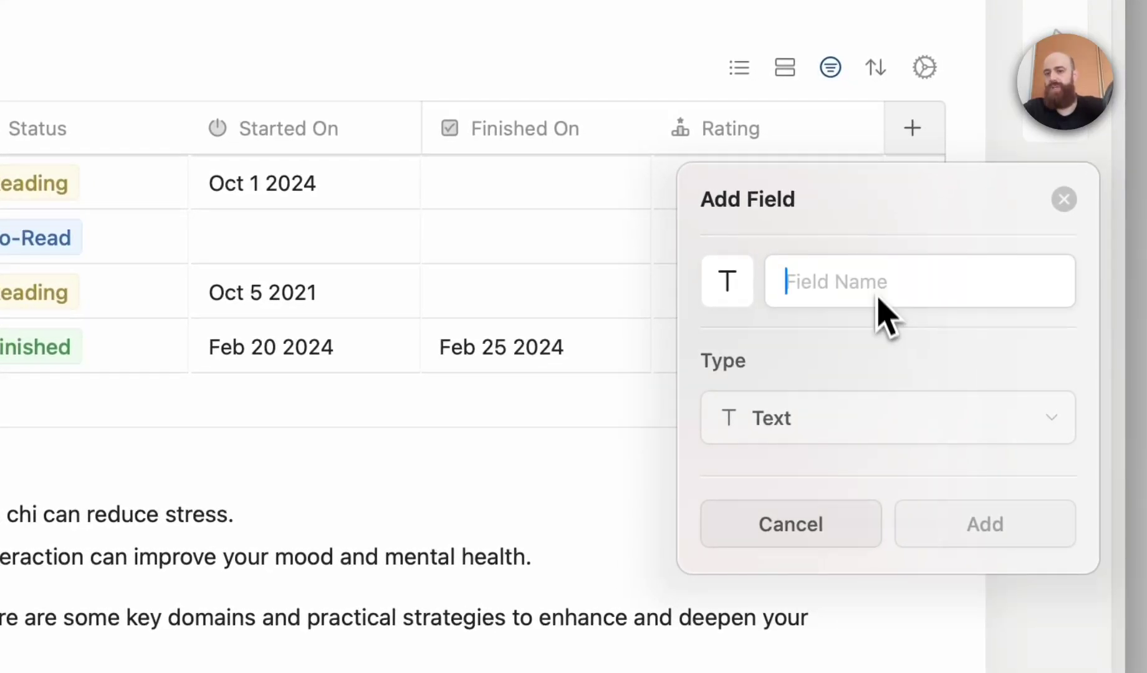
click(852, 434)
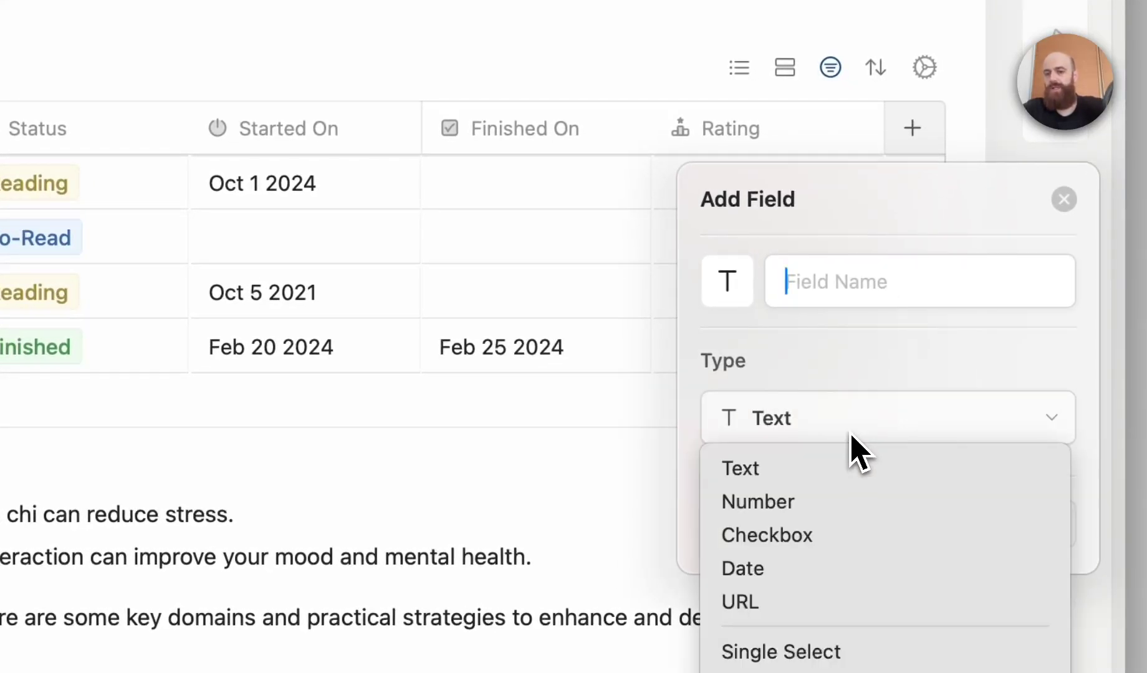
click(852, 544)
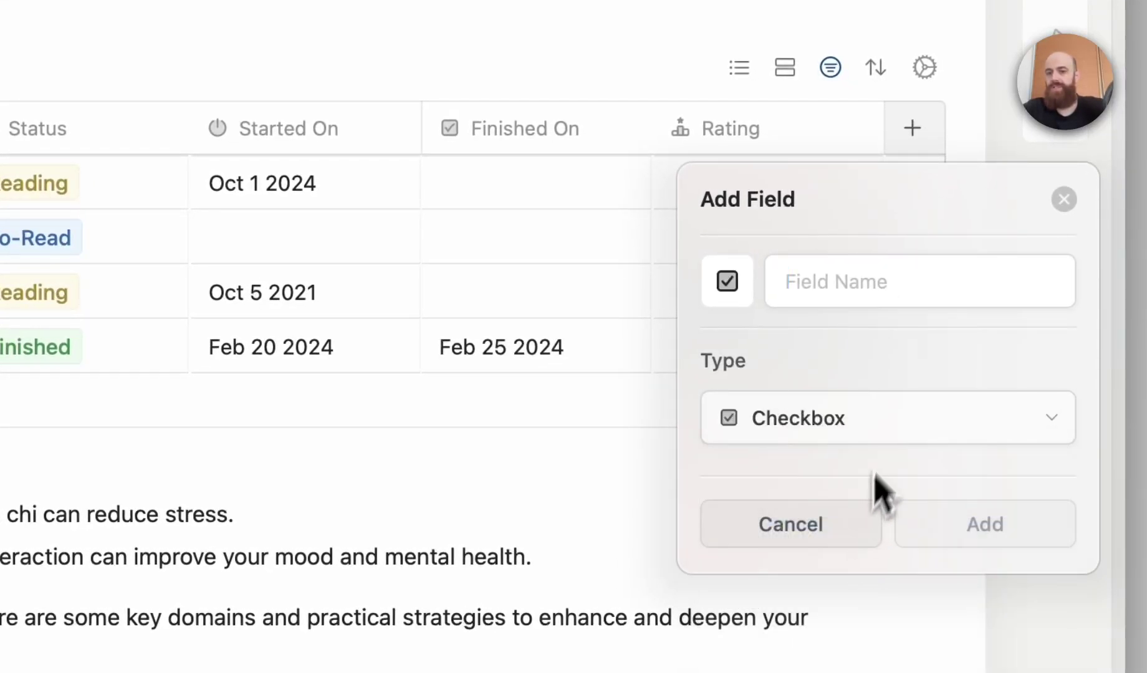
click(947, 528)
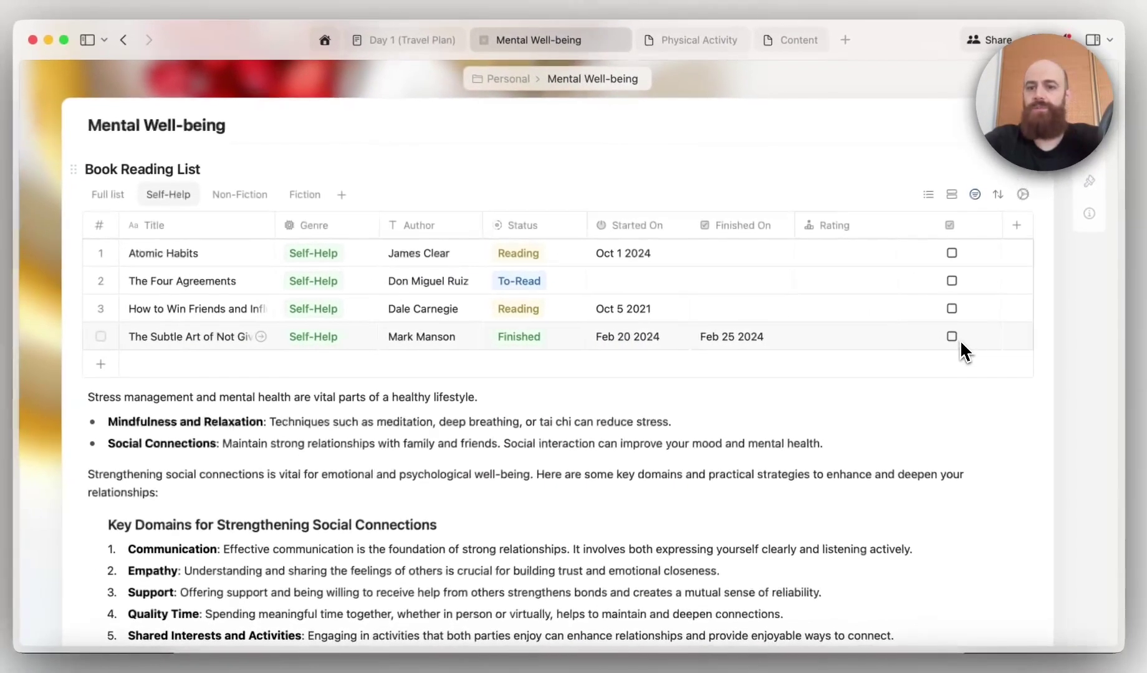
Tick the checkbox for the last book, then go to the Physical Activity page.
click(786, 349)
click(954, 342)
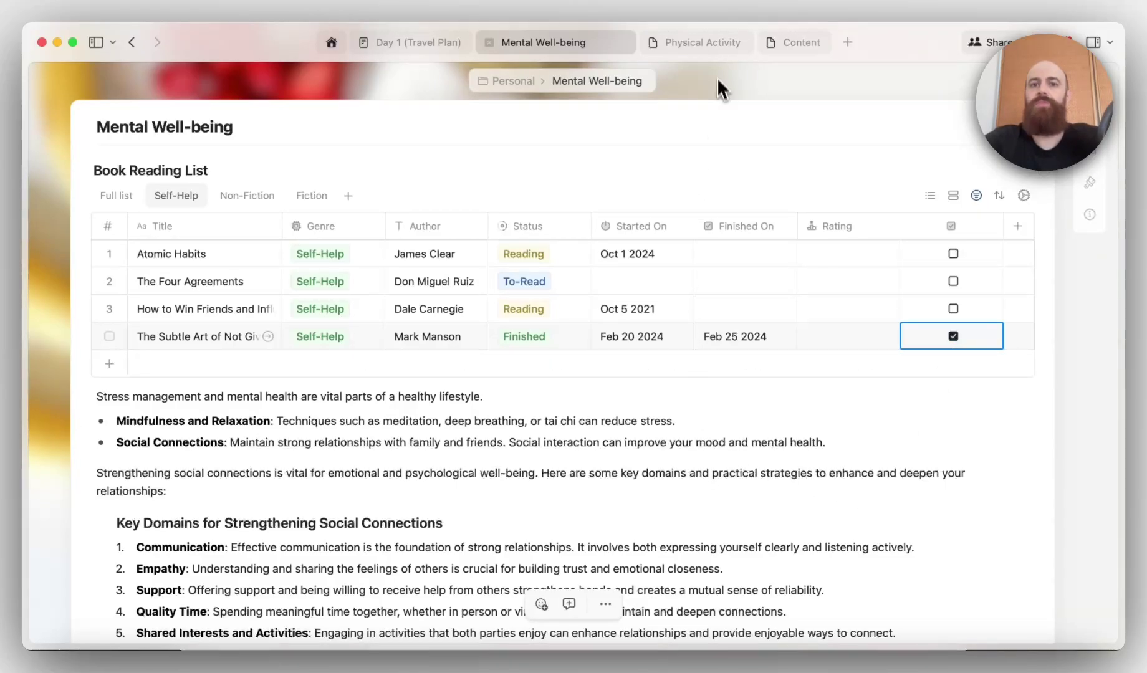
click(704, 50)
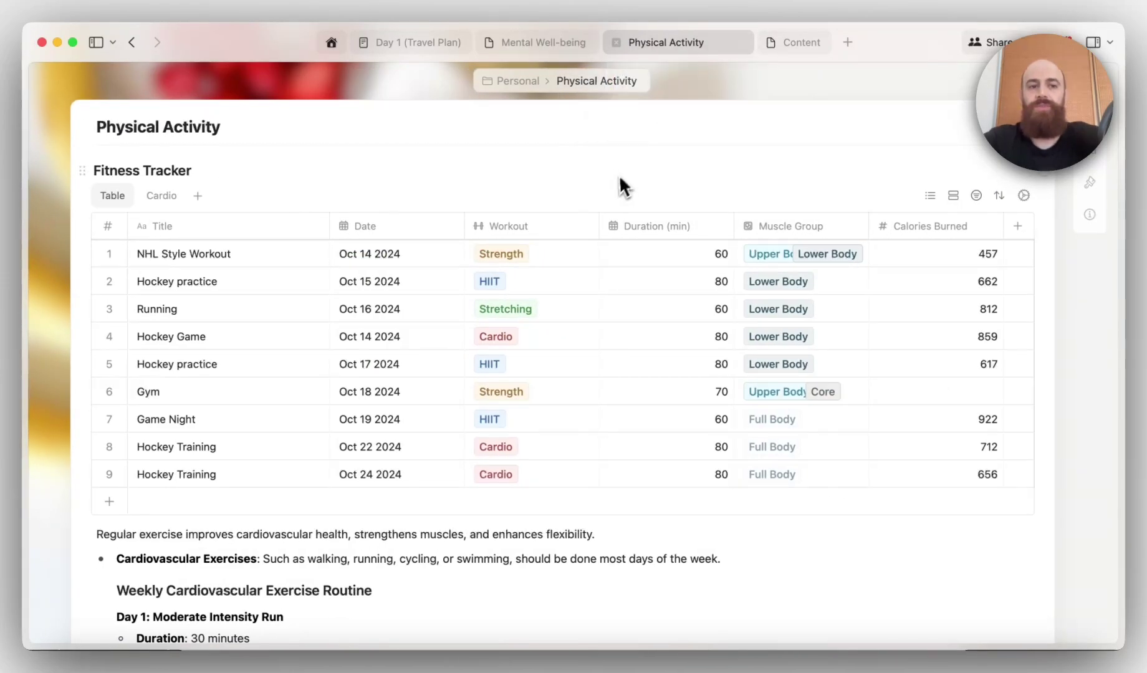
scroll(430, 200, down, 2)
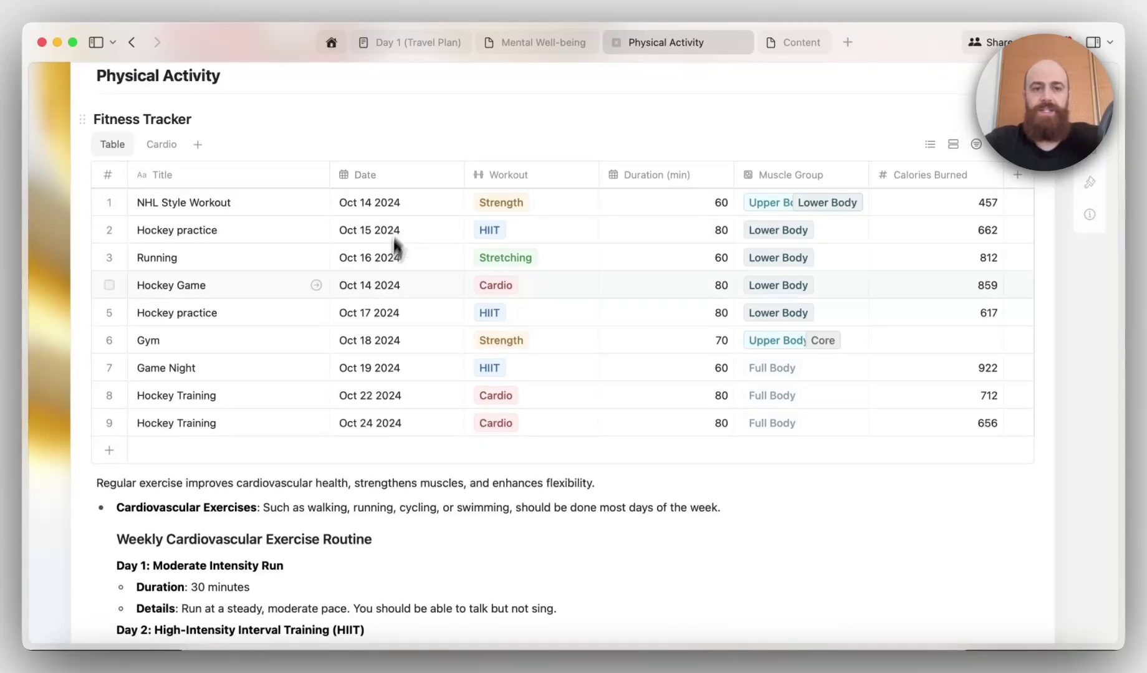
scroll(390, 387, down, 2)
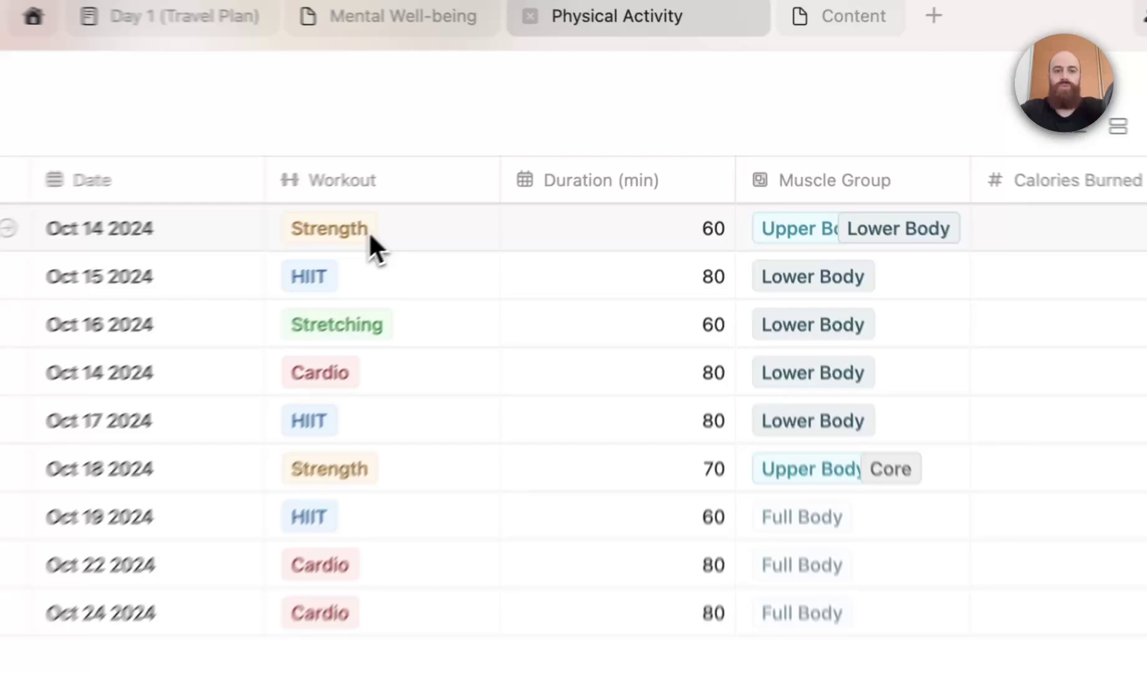
click(525, 166)
click(525, 170)
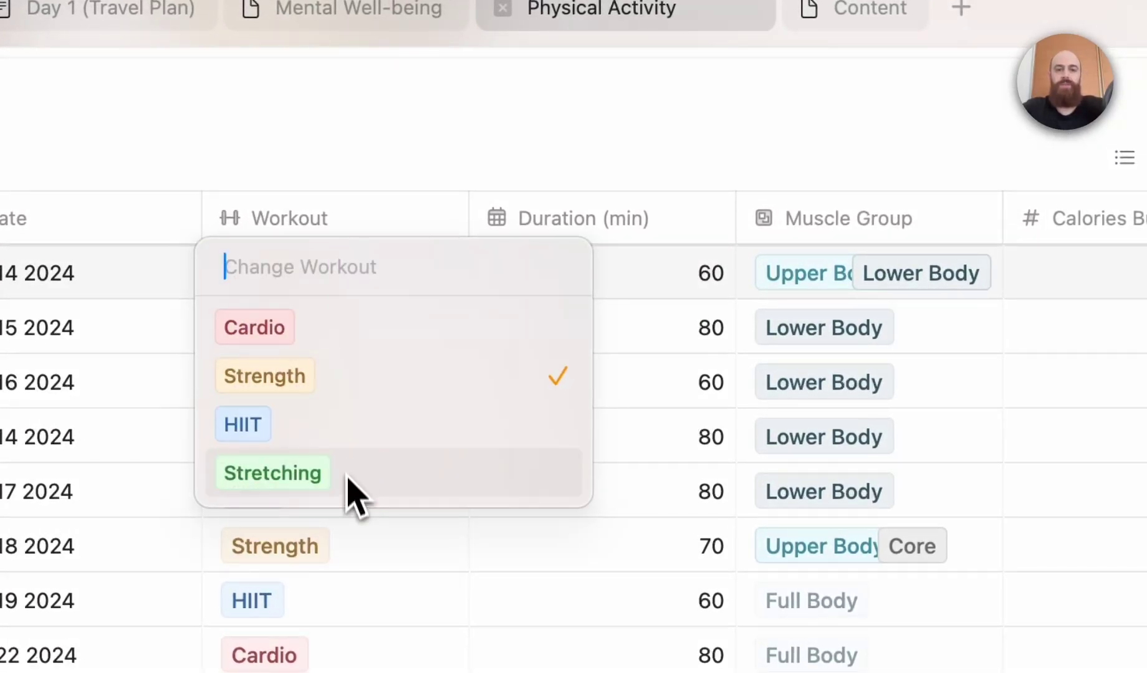
key(Escape)
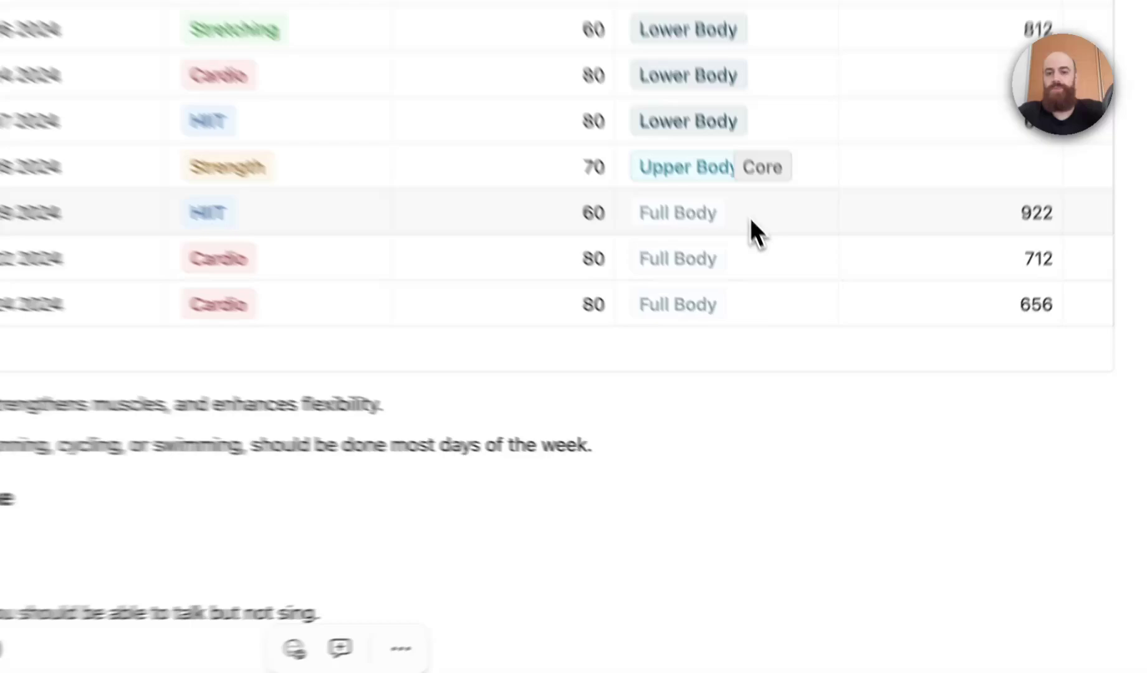
click(815, 344)
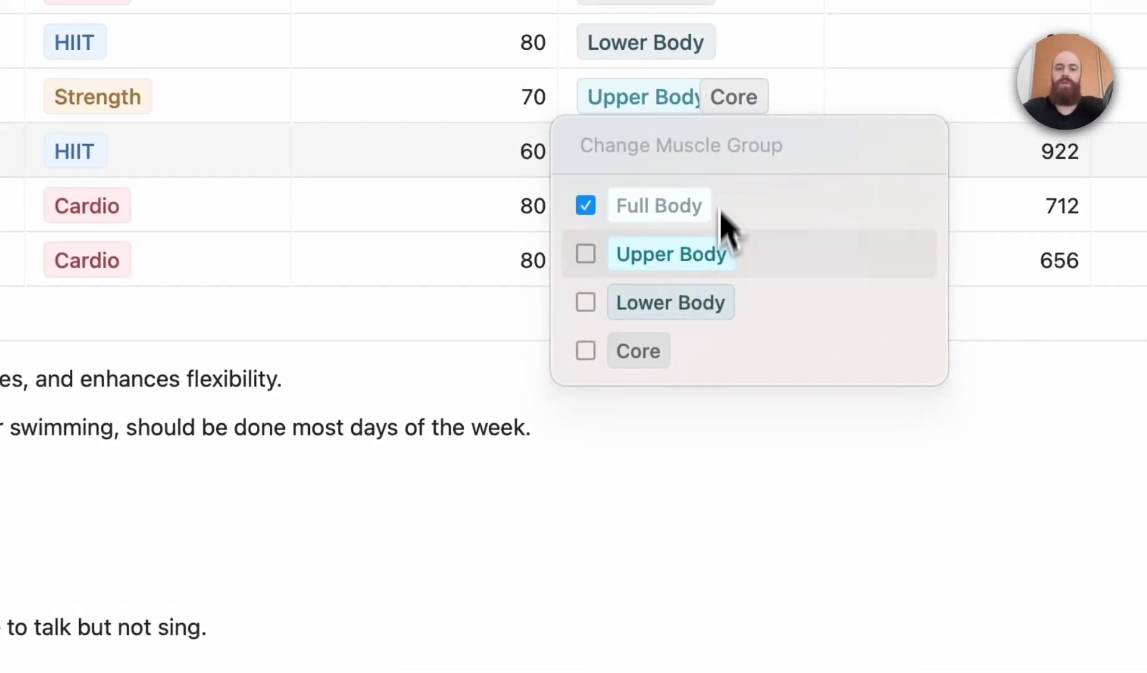
key(Escape)
Show the average Duration below the Fitness Tracker table.
mouse_move(472, 365)
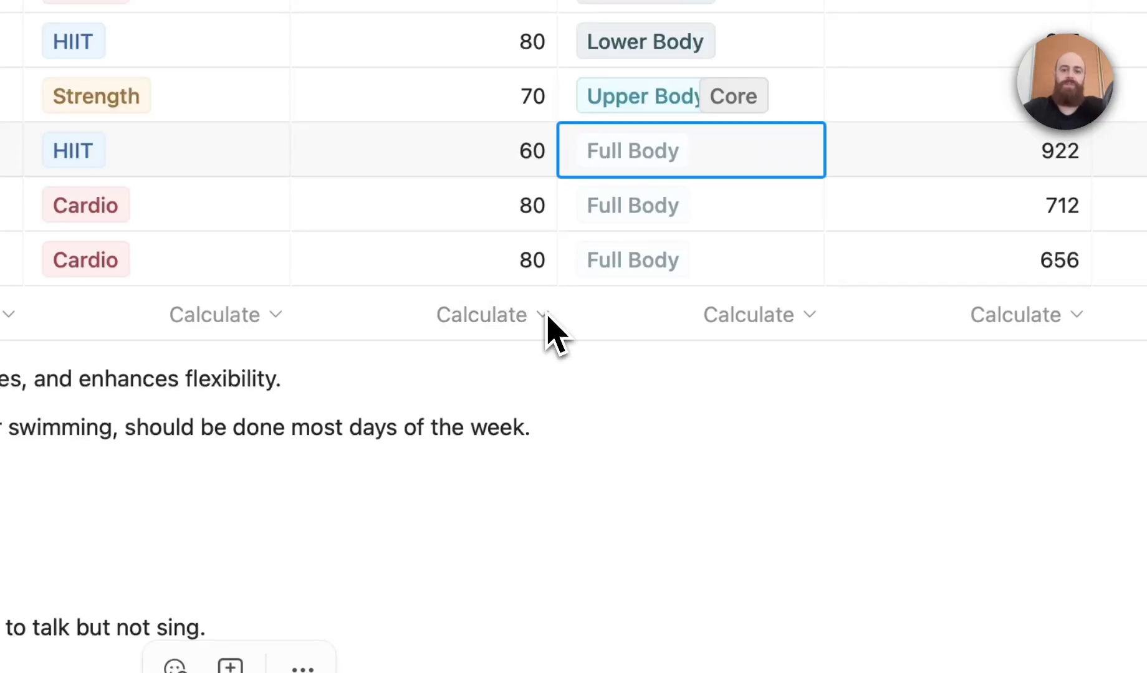
click(545, 323)
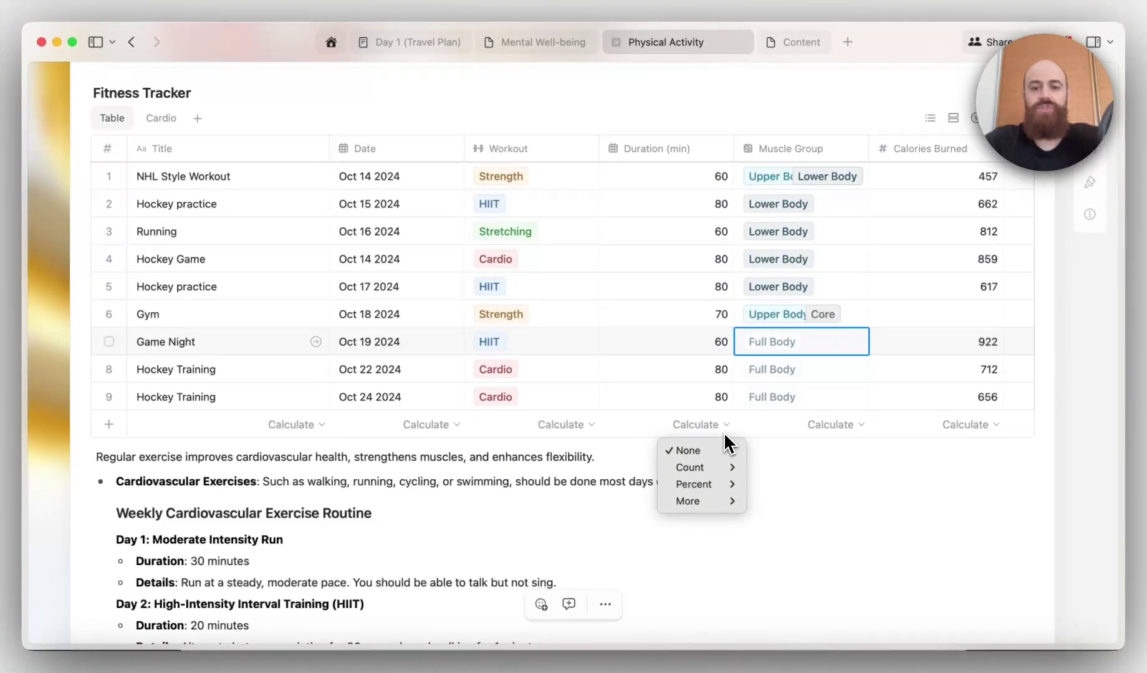
mouse_move(720, 503)
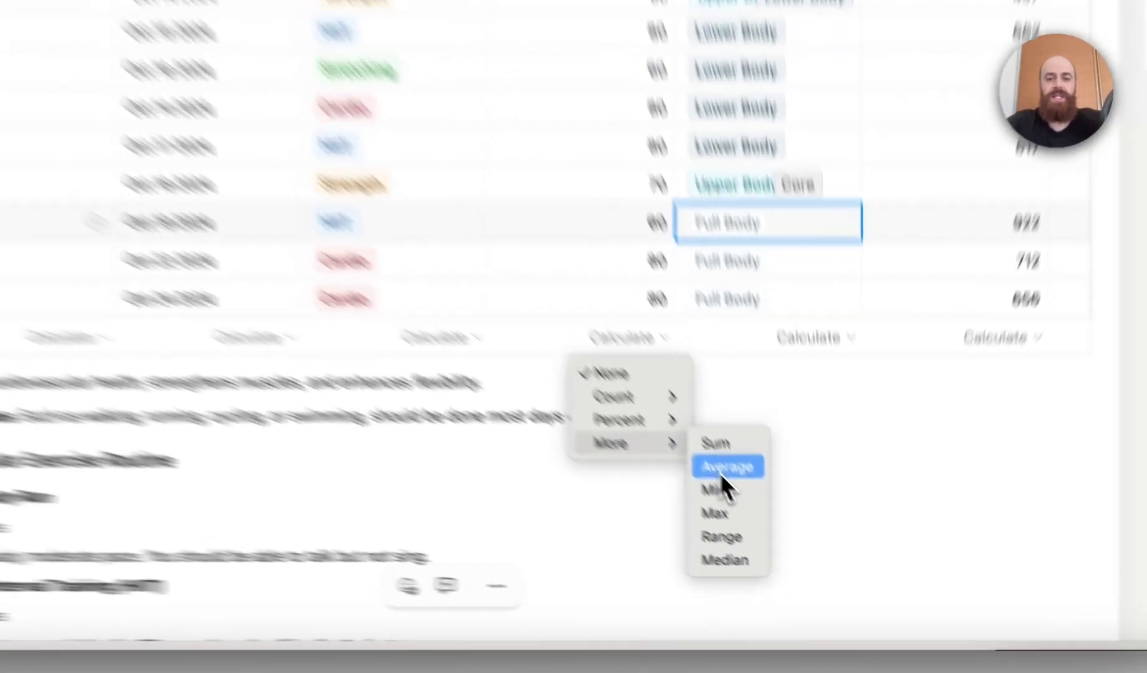
click(767, 519)
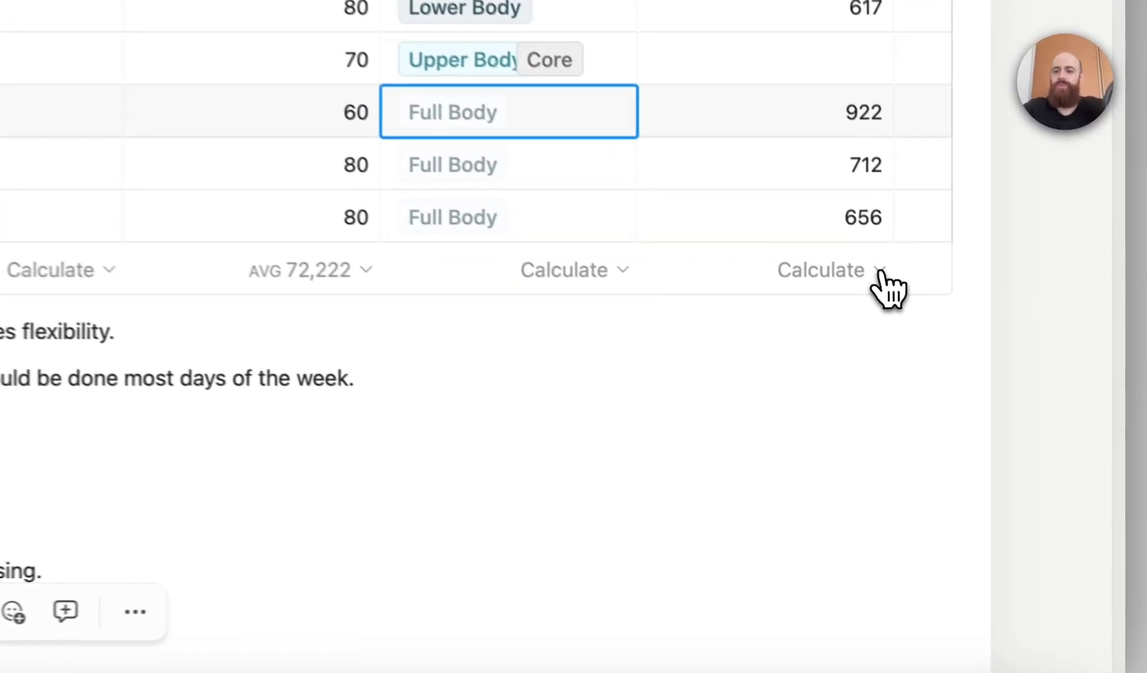
Show the average Calories Burned below the table as well.
click(997, 429)
mouse_move(866, 420)
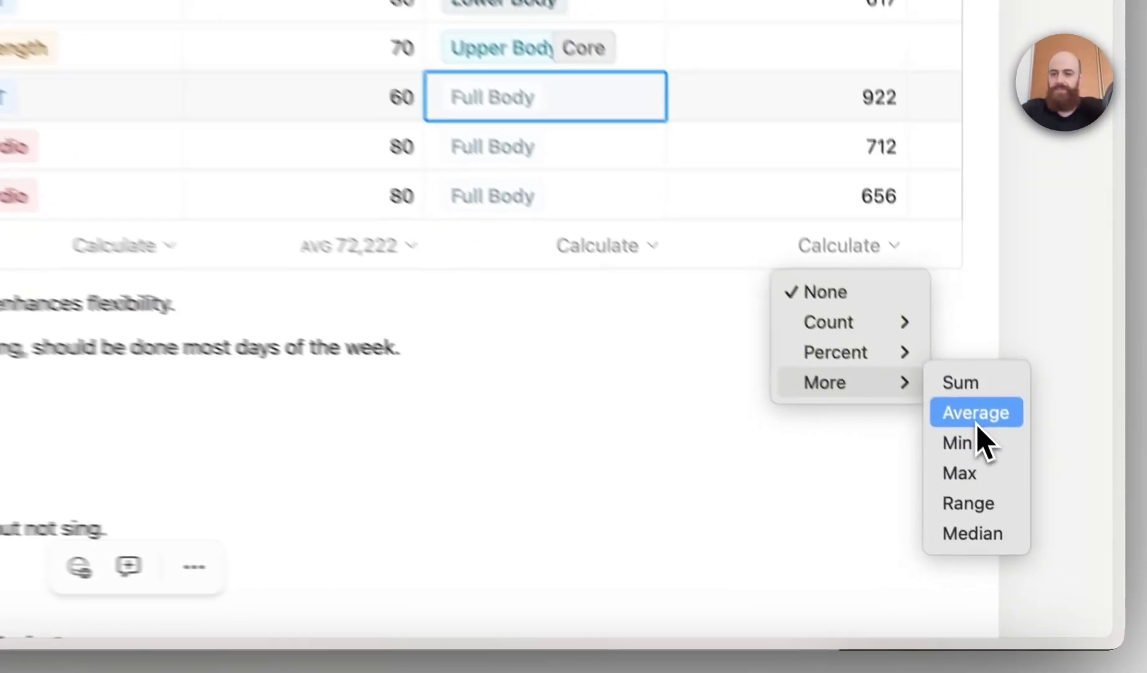
click(1039, 523)
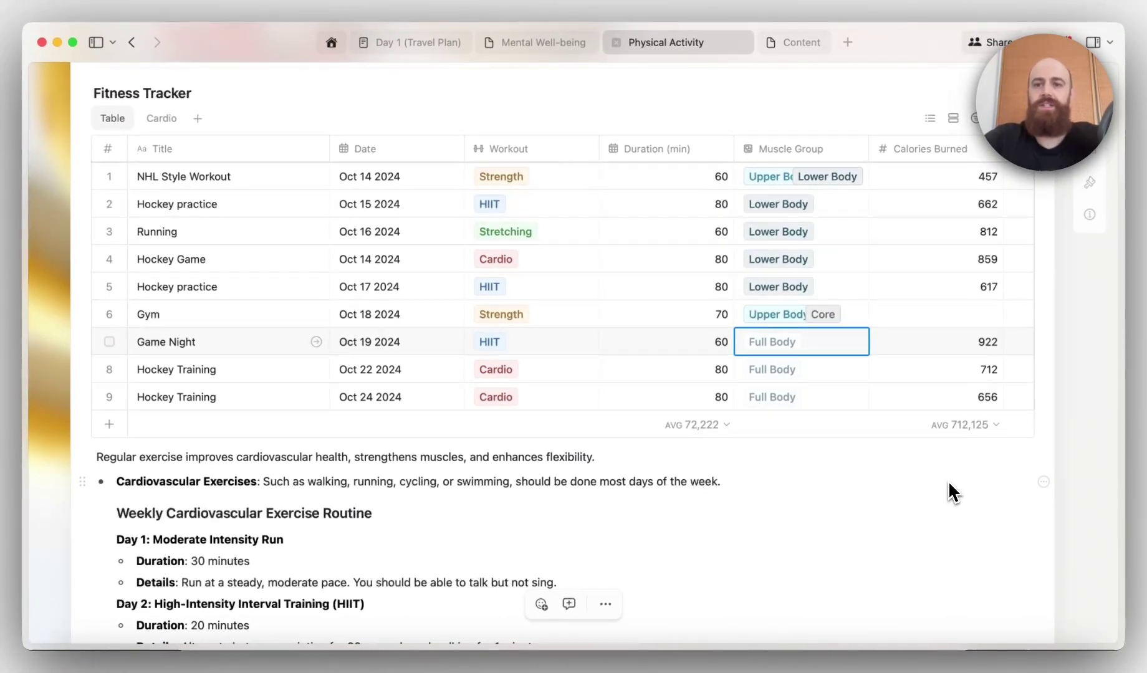
Show the sidebar and add a URL column named Link after Calories Burned.
click(95, 42)
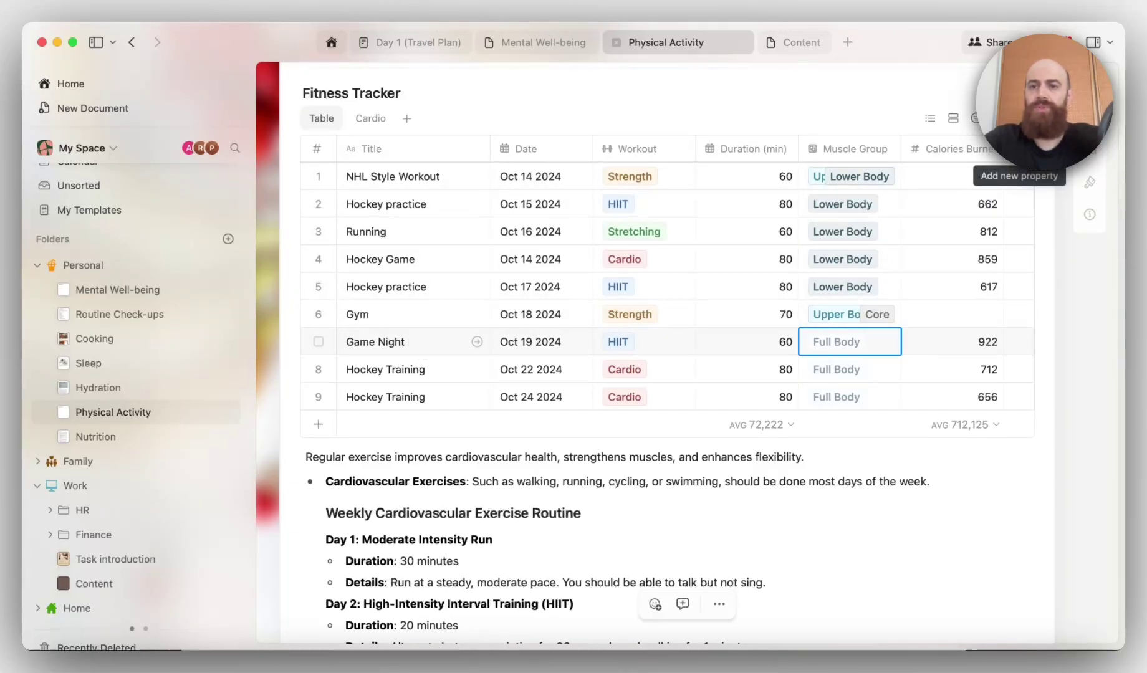
click(1028, 167)
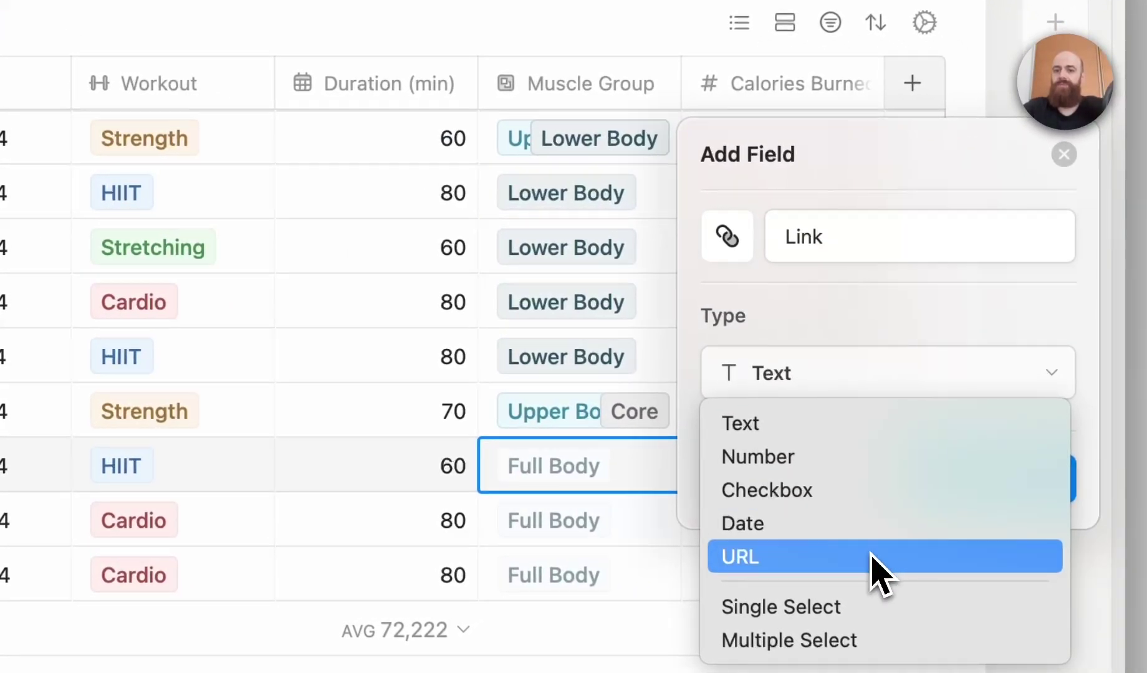
click(869, 557)
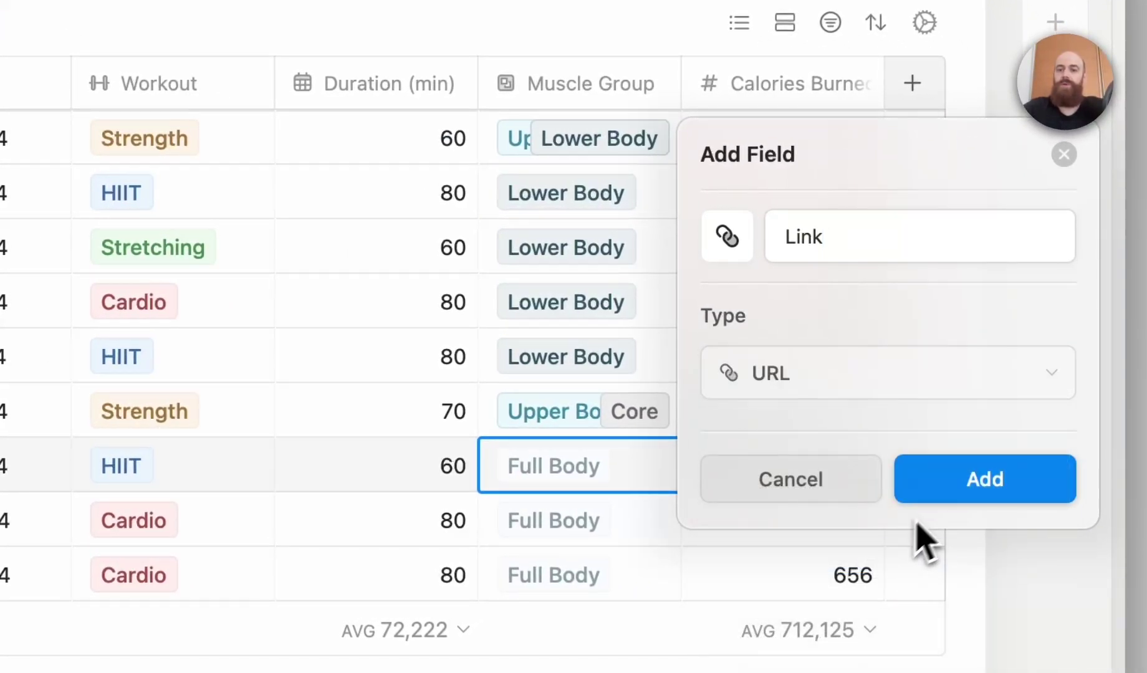
click(960, 496)
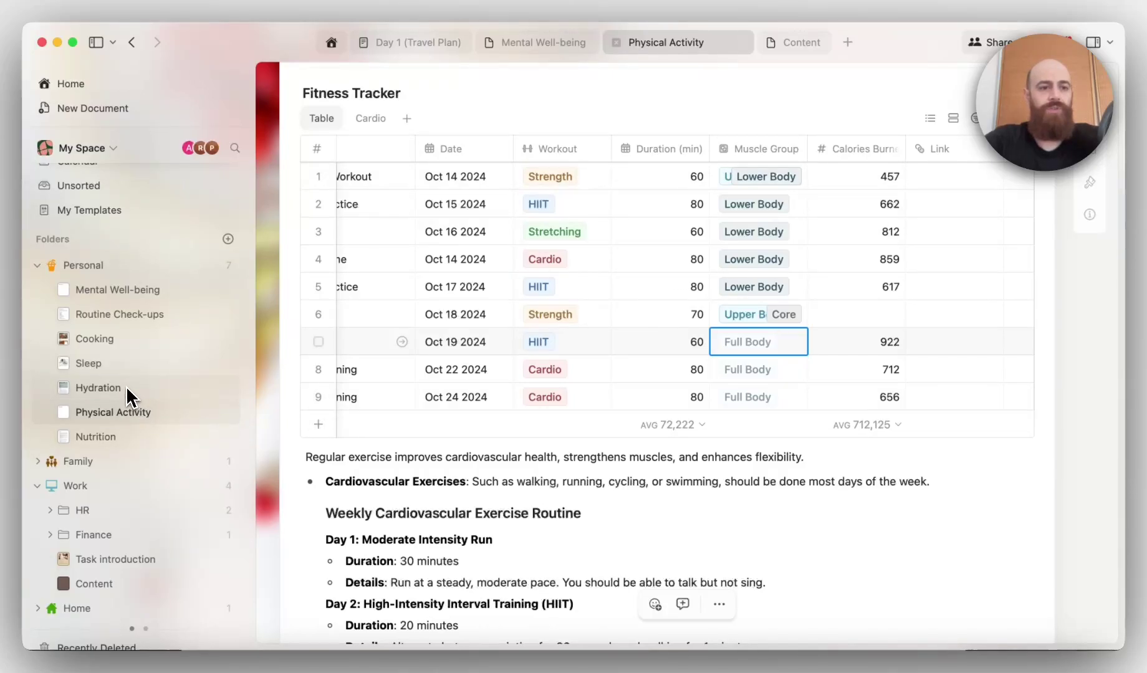
Copy the Hydration page's link into the first workout's Link cell.
right_click(127, 388)
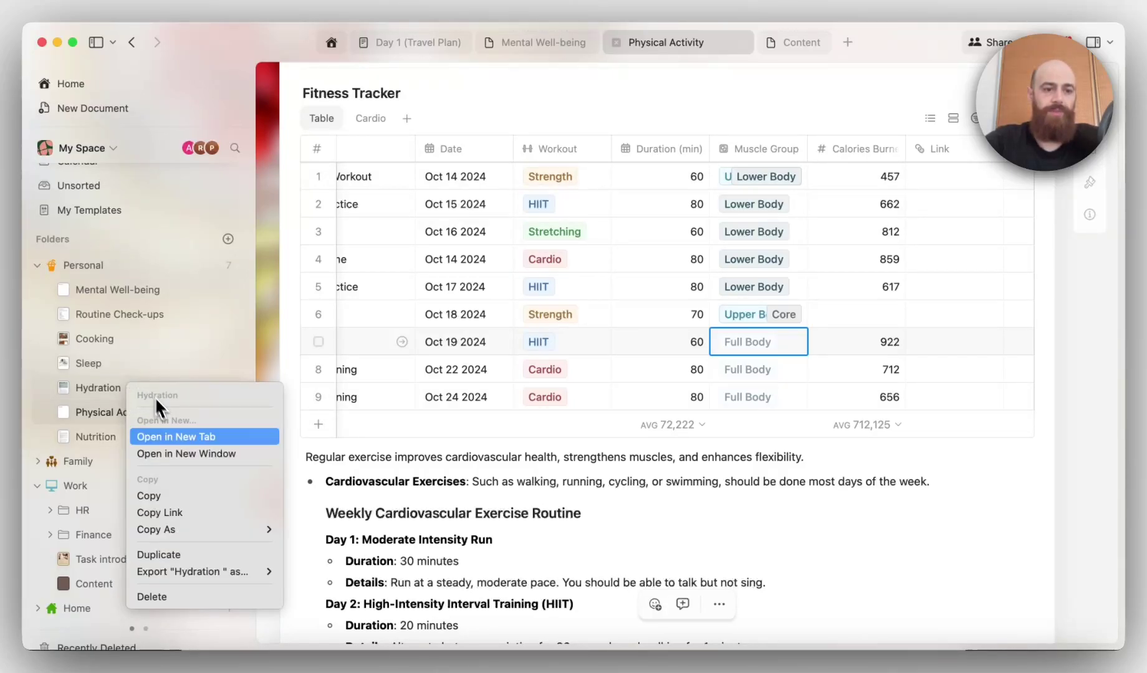
click(190, 514)
click(963, 180)
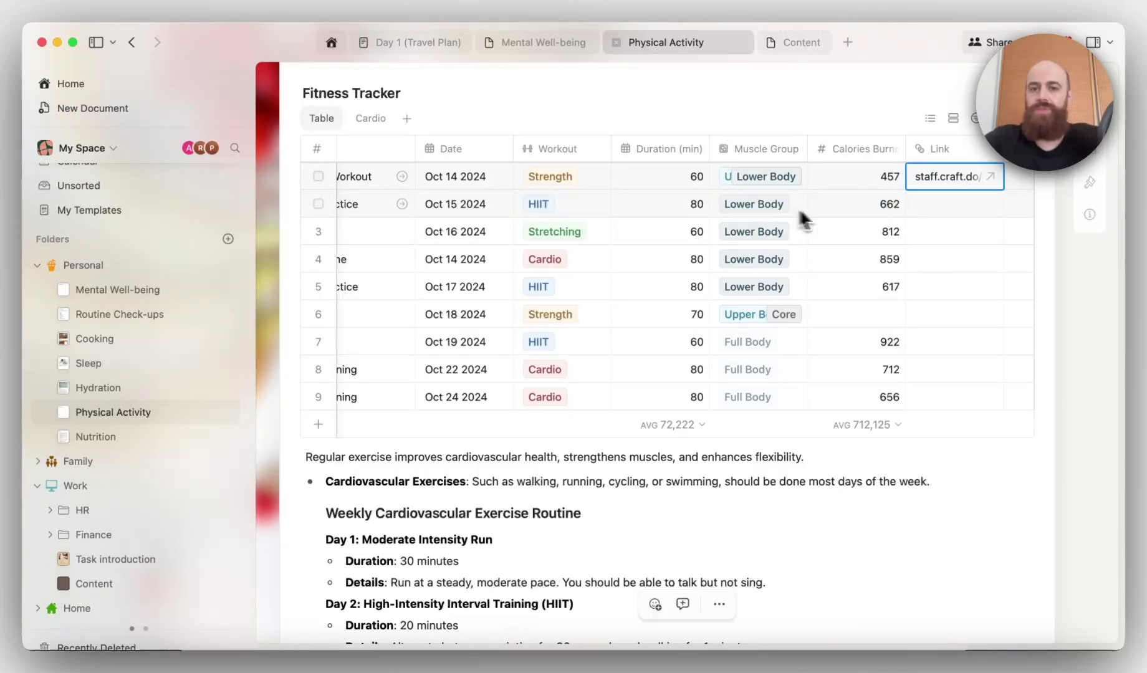
Follow the link to check the Hydration page, then return to the Fitness Tracker.
click(991, 179)
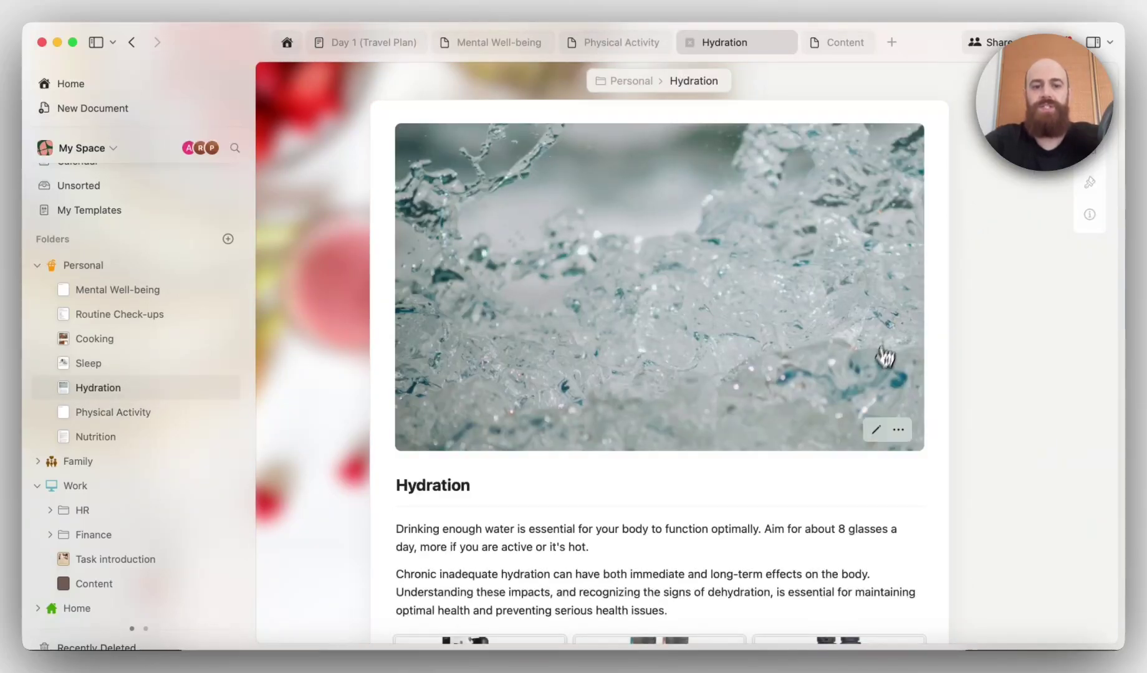
scroll(879, 368, down, 2)
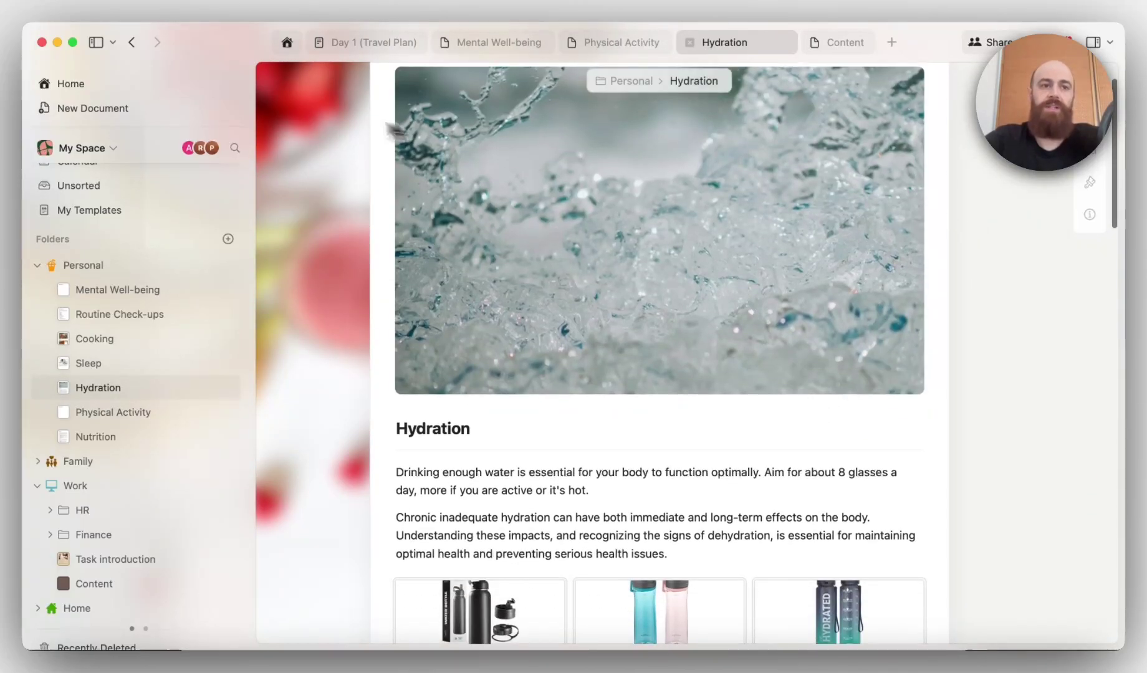
click(132, 42)
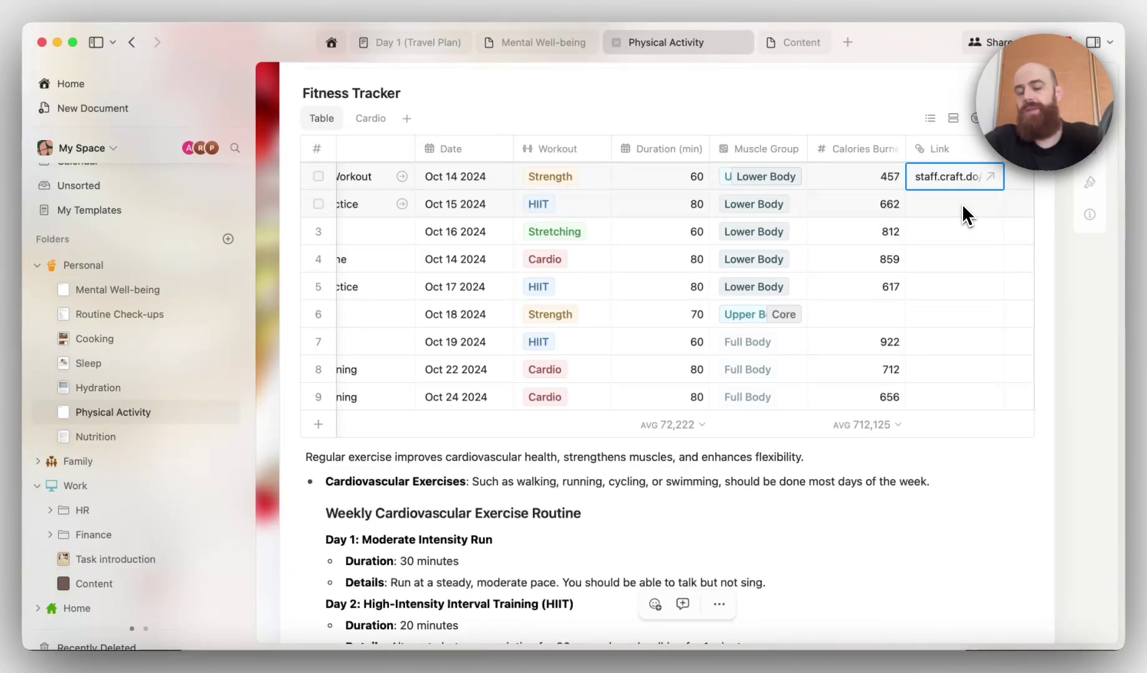
scroll(963, 222, down, 1)
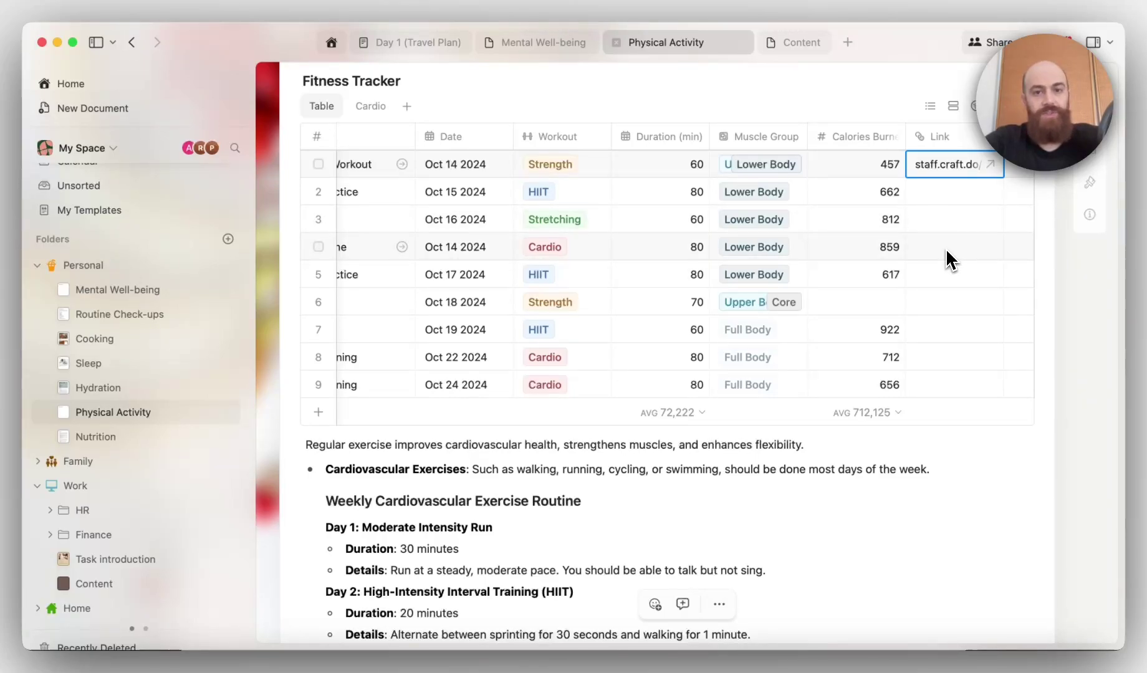
scroll(947, 256, up, 2)
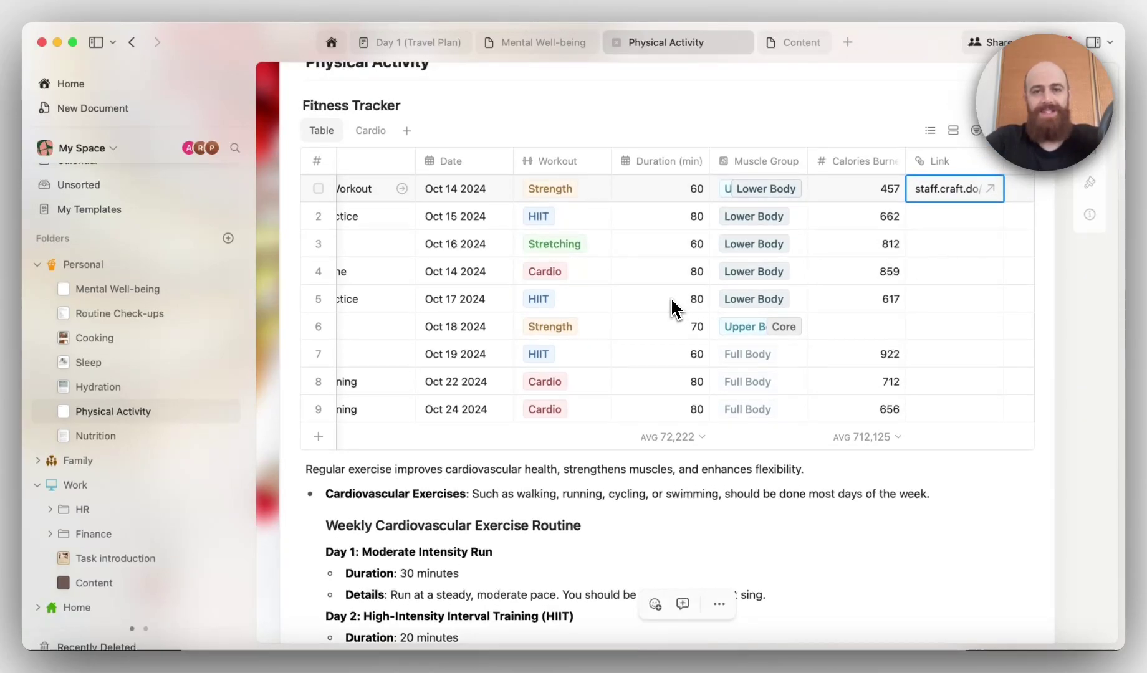
Switch to the Content document, hide the sidebar, and list the Content plan's Group By fields.
click(805, 45)
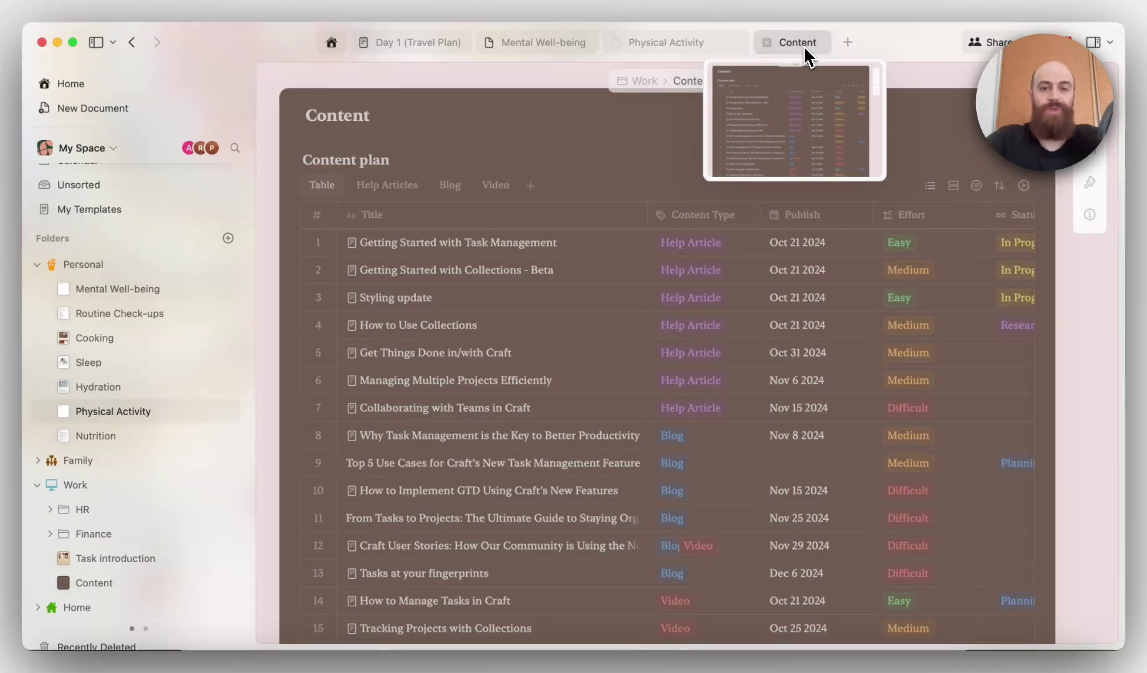
click(94, 44)
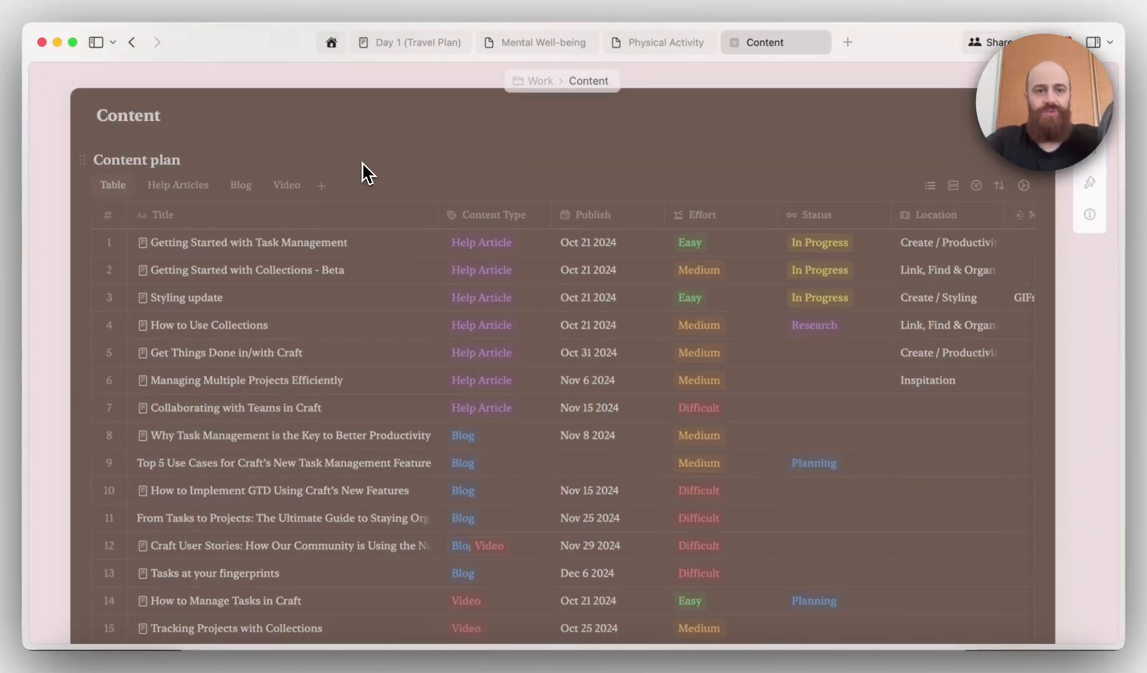
scroll(352, 410, down, 6)
scroll(352, 410, up, 6)
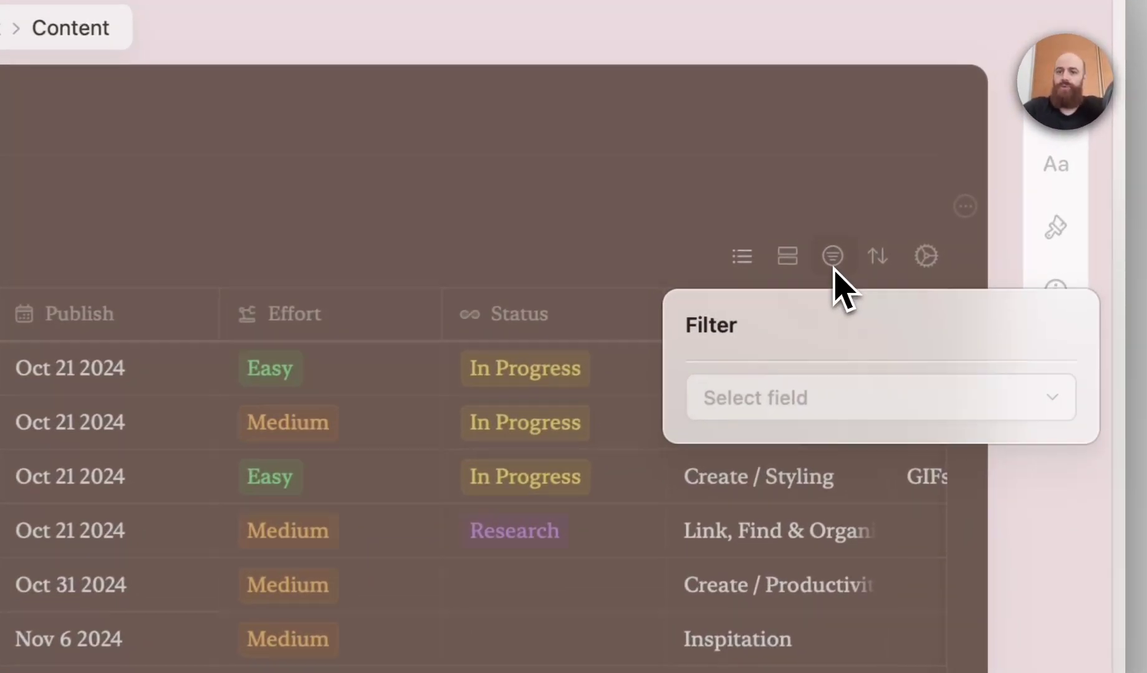
mouse_move(790, 263)
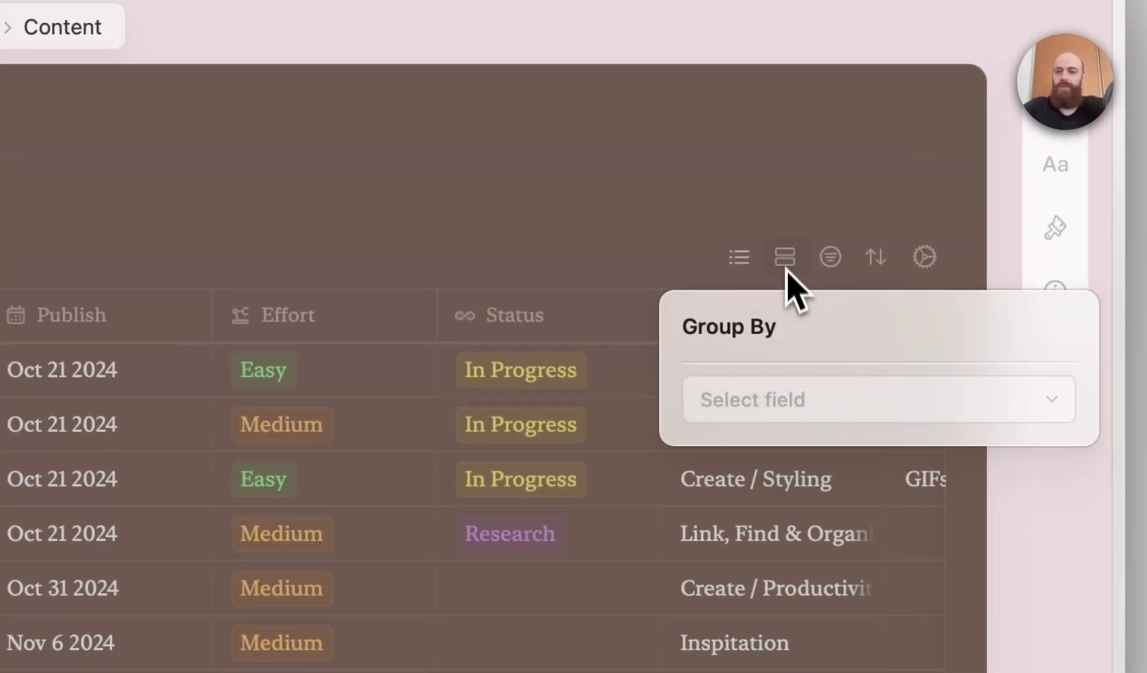
click(802, 402)
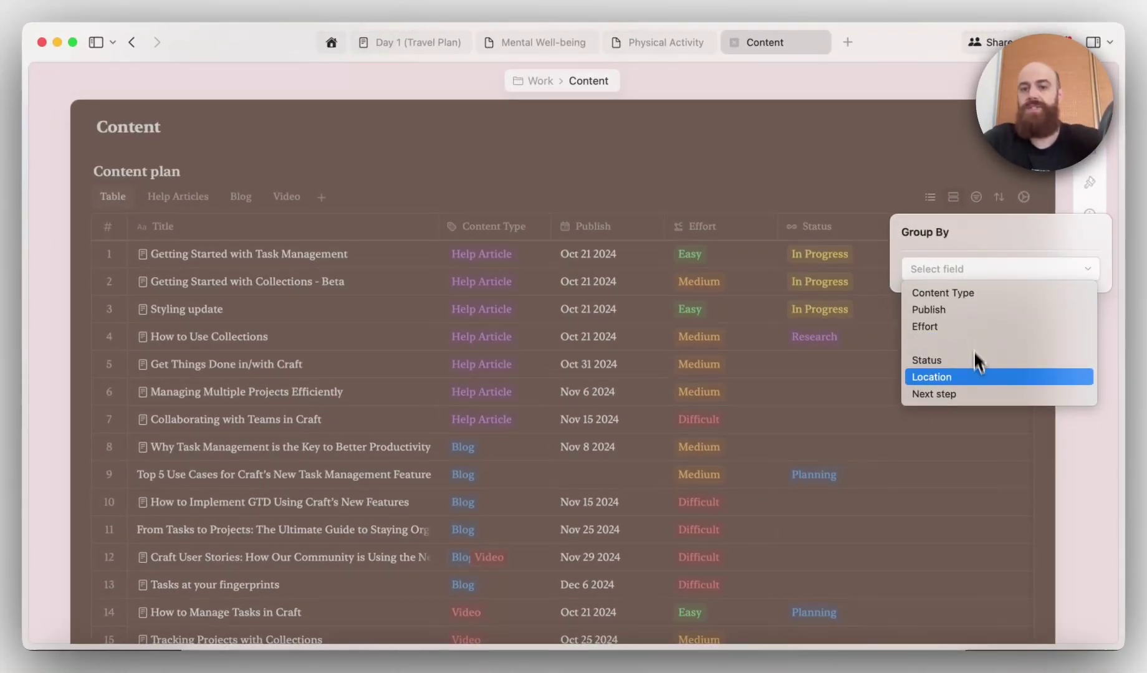
Choose Status as the grouping field and review the None, Planning, Research and In Progress sections.
click(944, 359)
click(724, 144)
scroll(667, 480, down, 10)
scroll(661, 522, up, 2)
scroll(661, 522, down, 2)
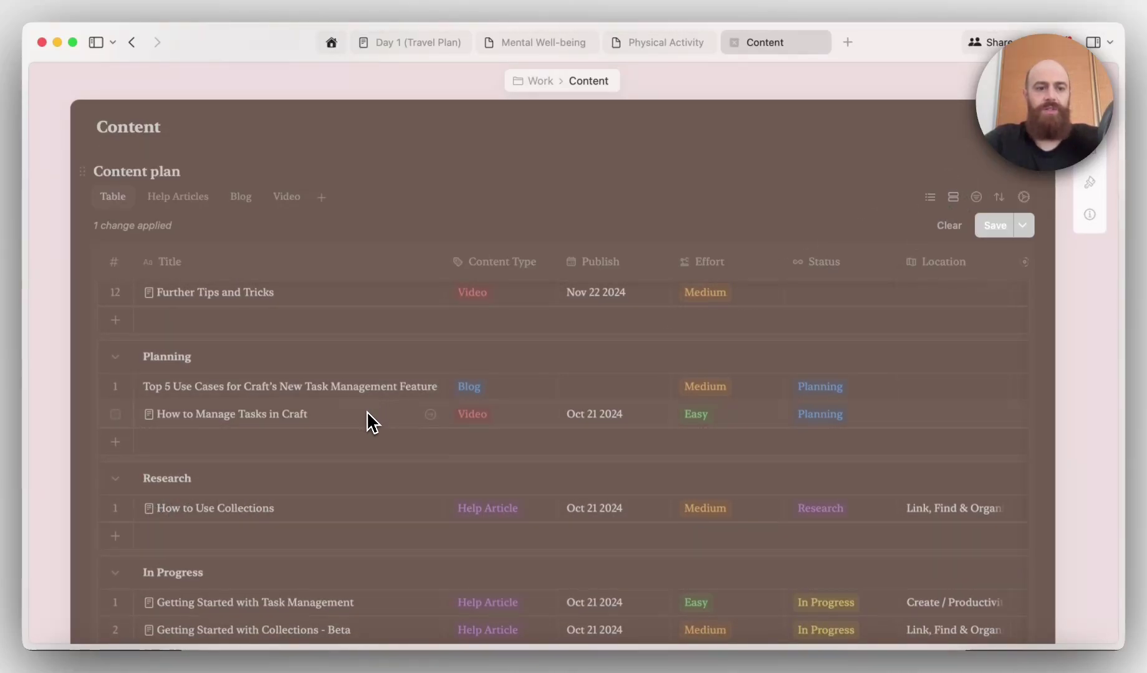
scroll(369, 474, down, 2)
scroll(371, 504, down, 8)
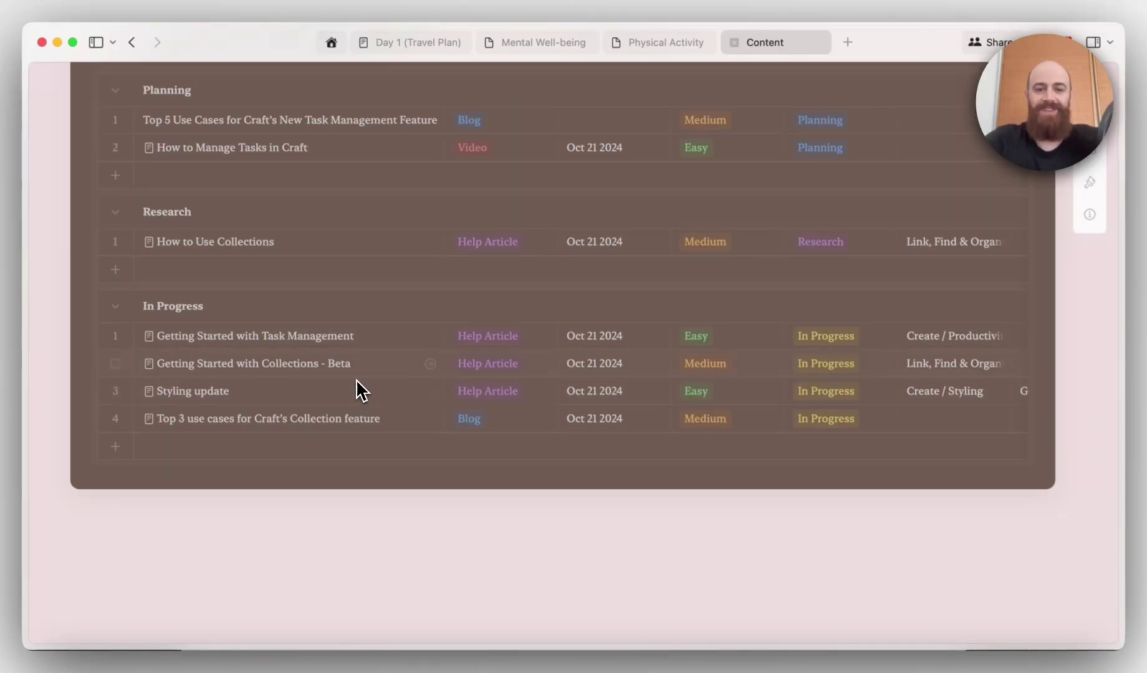
scroll(359, 384, up, 1)
scroll(351, 412, up, 5)
scroll(346, 411, up, 8)
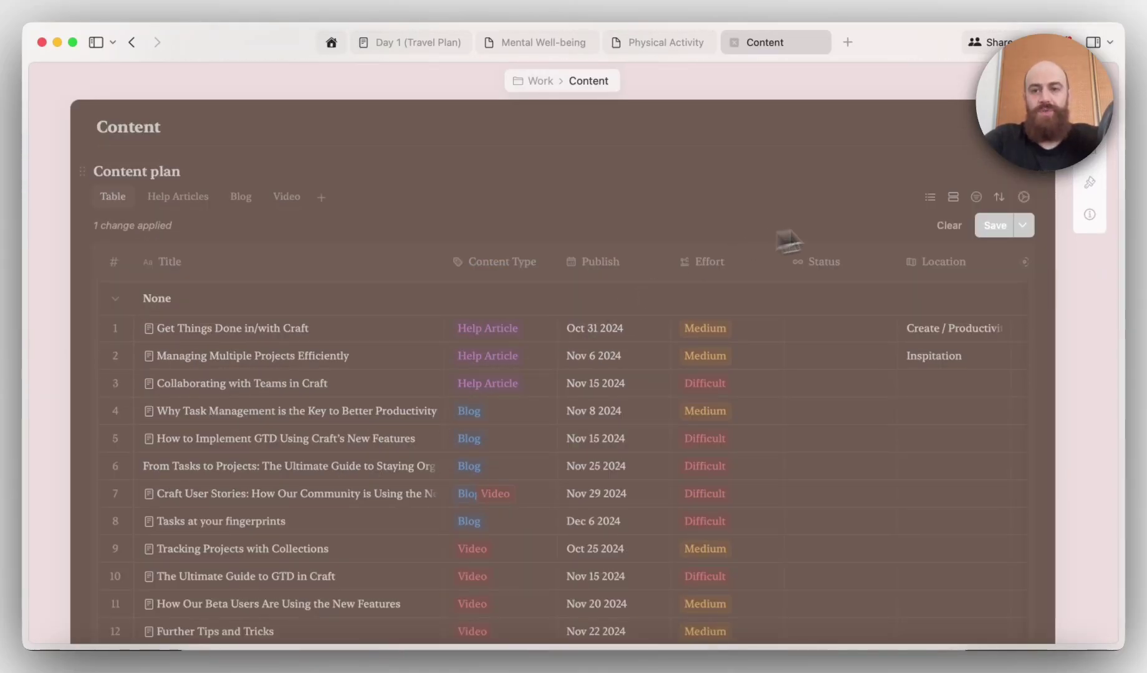
click(999, 200)
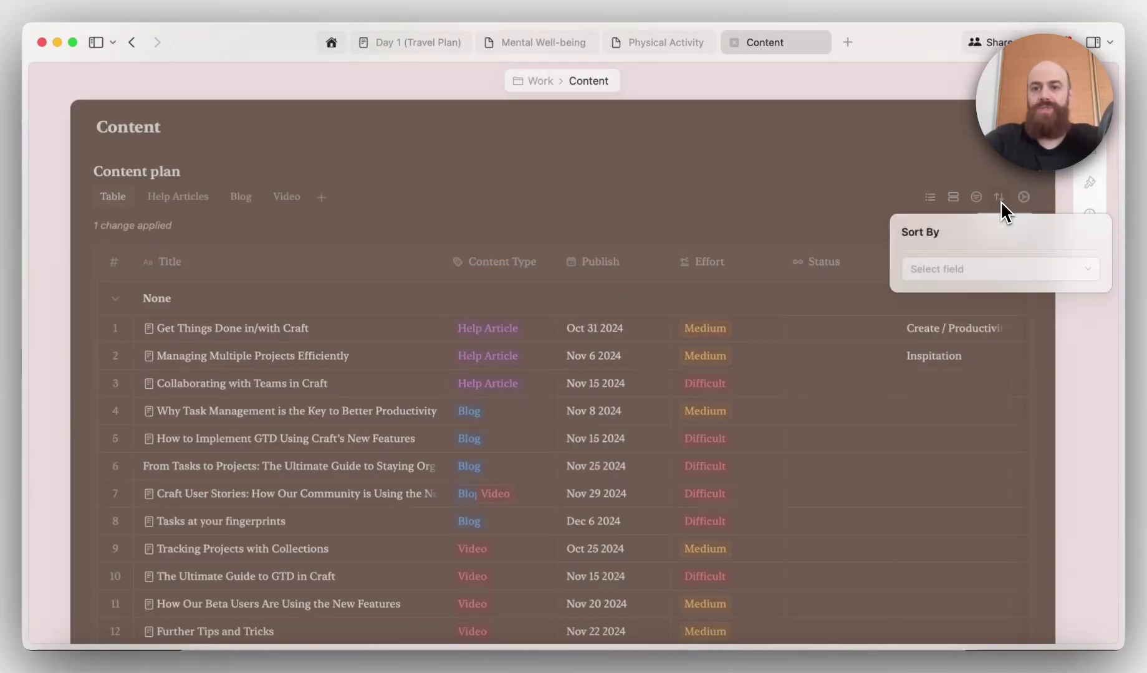
click(1002, 277)
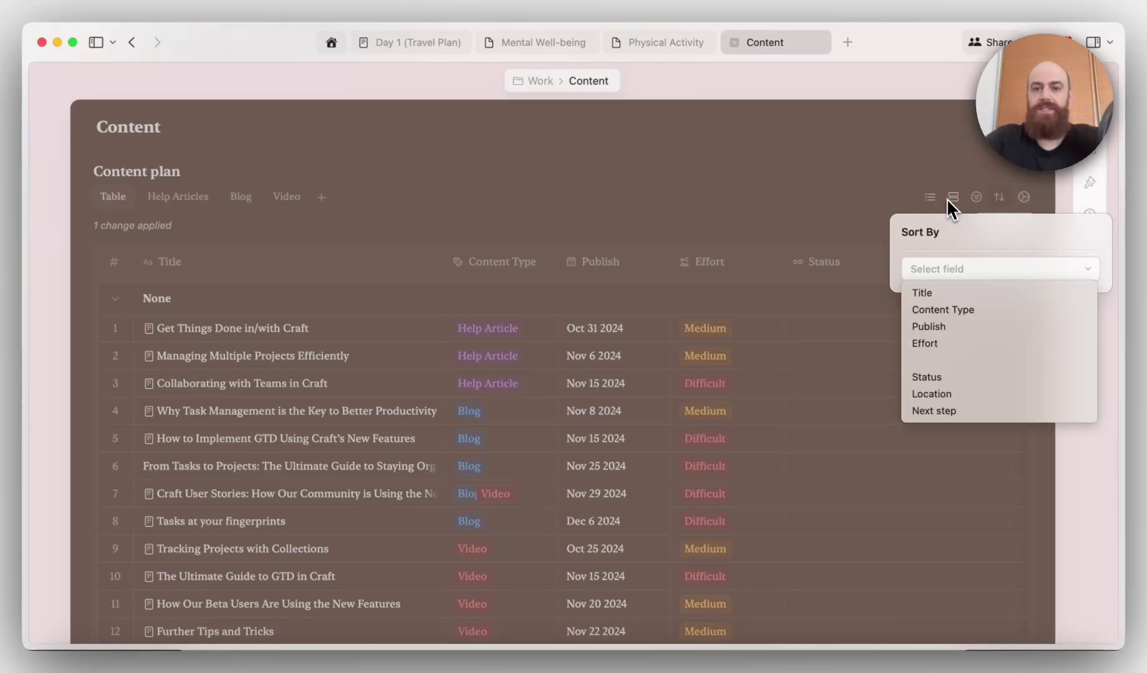
click(915, 169)
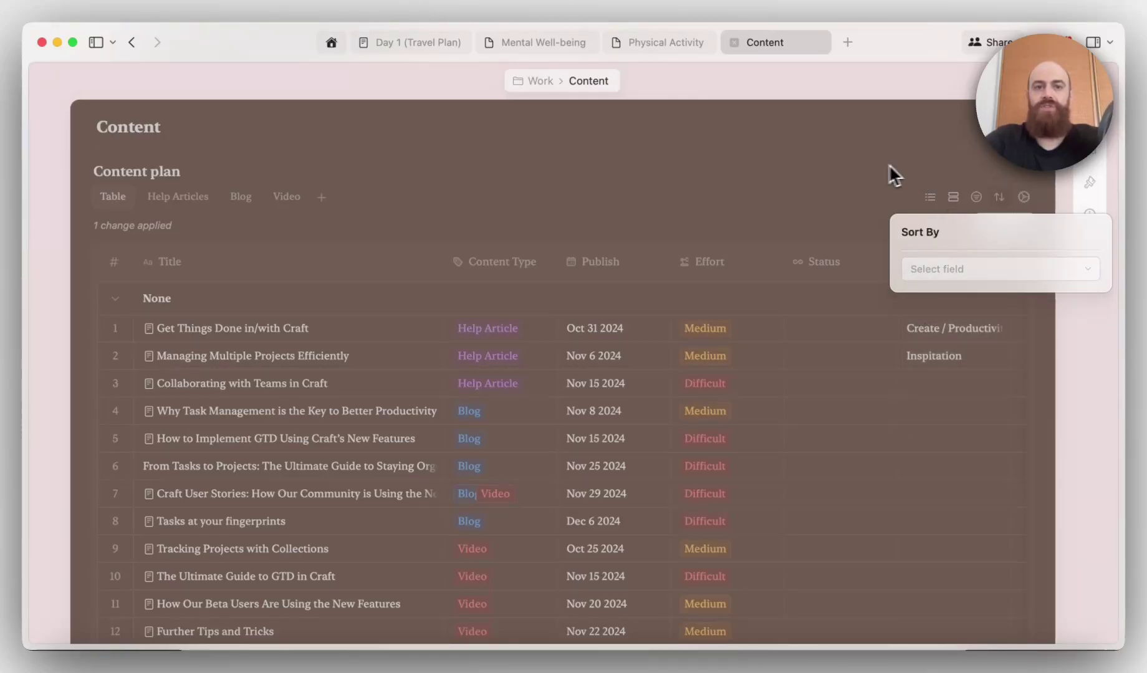
click(649, 166)
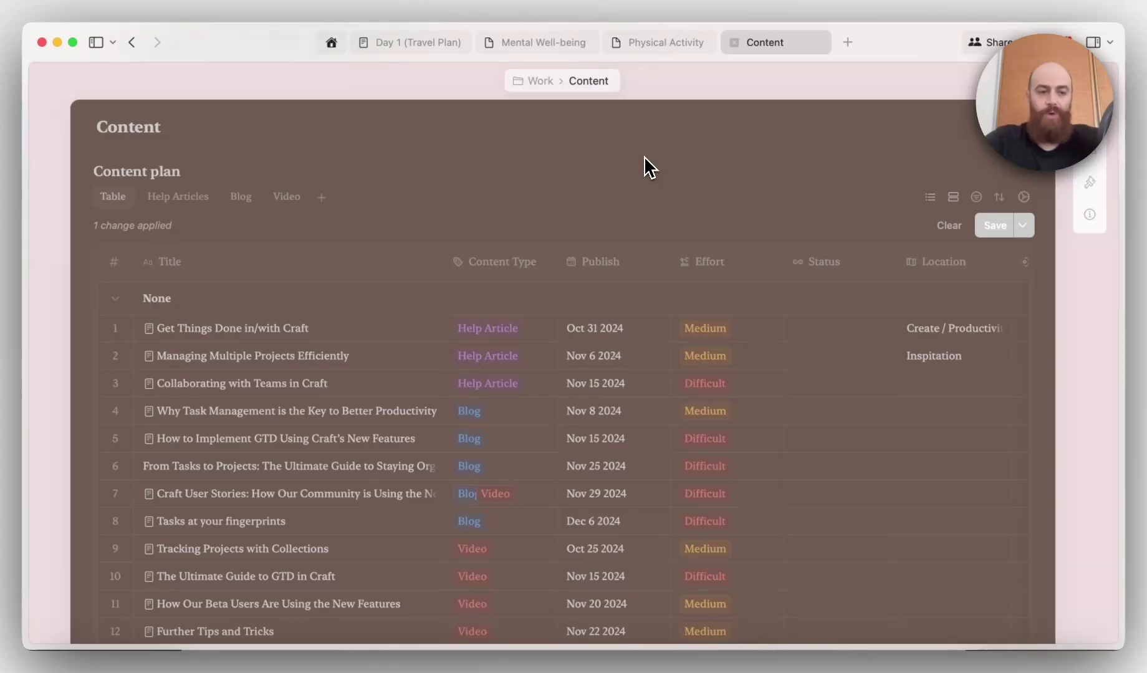